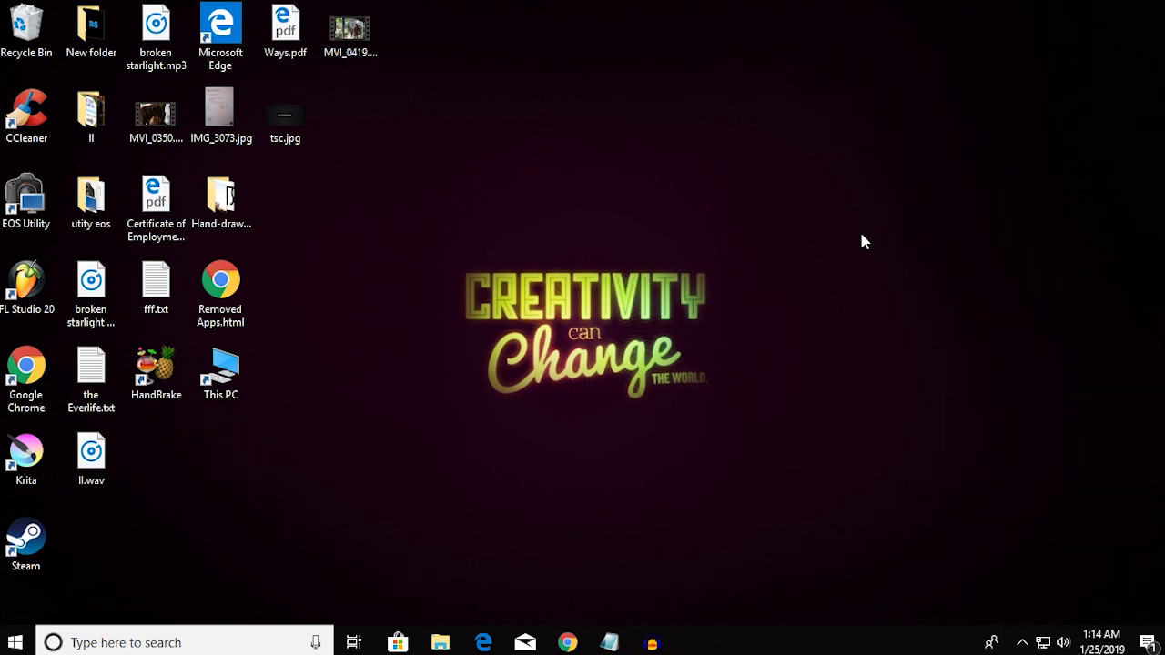
# Open the Run dialog and launch the Registry Editor with the command regedit.
pyautogui.click(15, 642)
pyautogui.write('run')
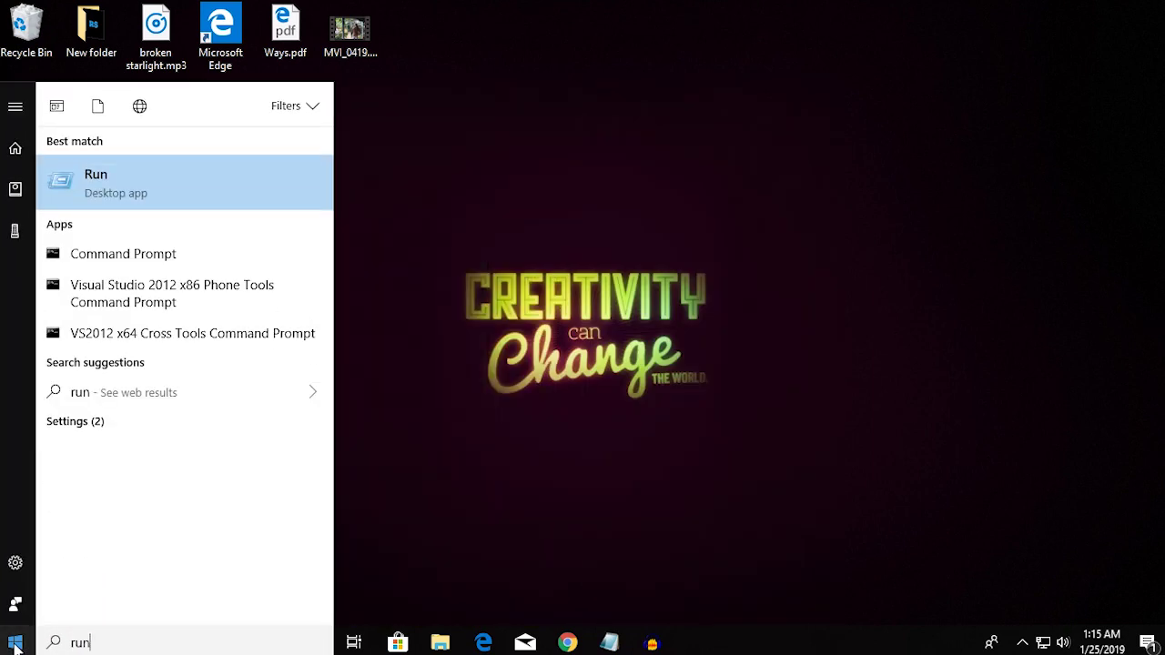
pyautogui.press('Return')
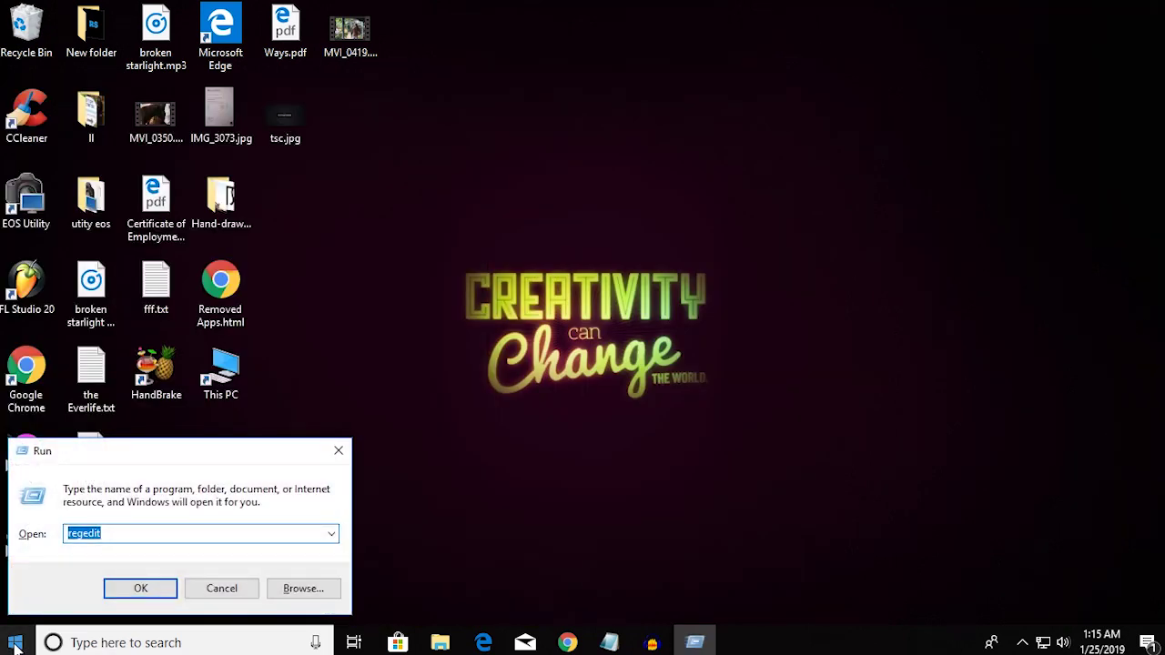
pyautogui.write('reg')
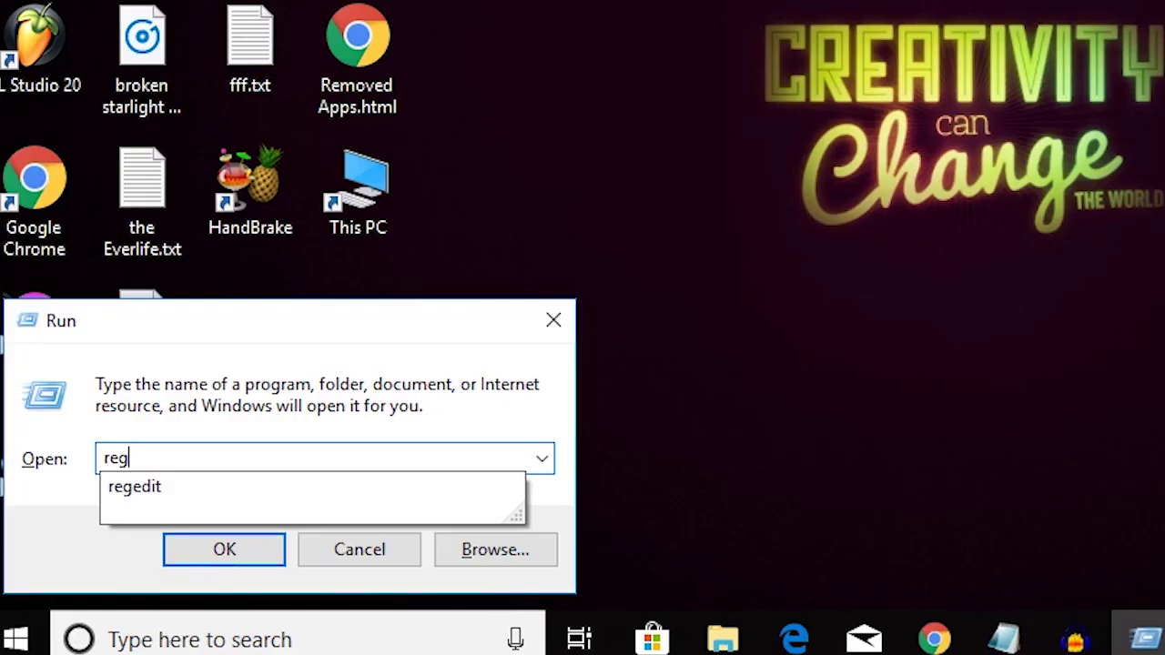
pyautogui.write('edit')
pyautogui.press('Return')
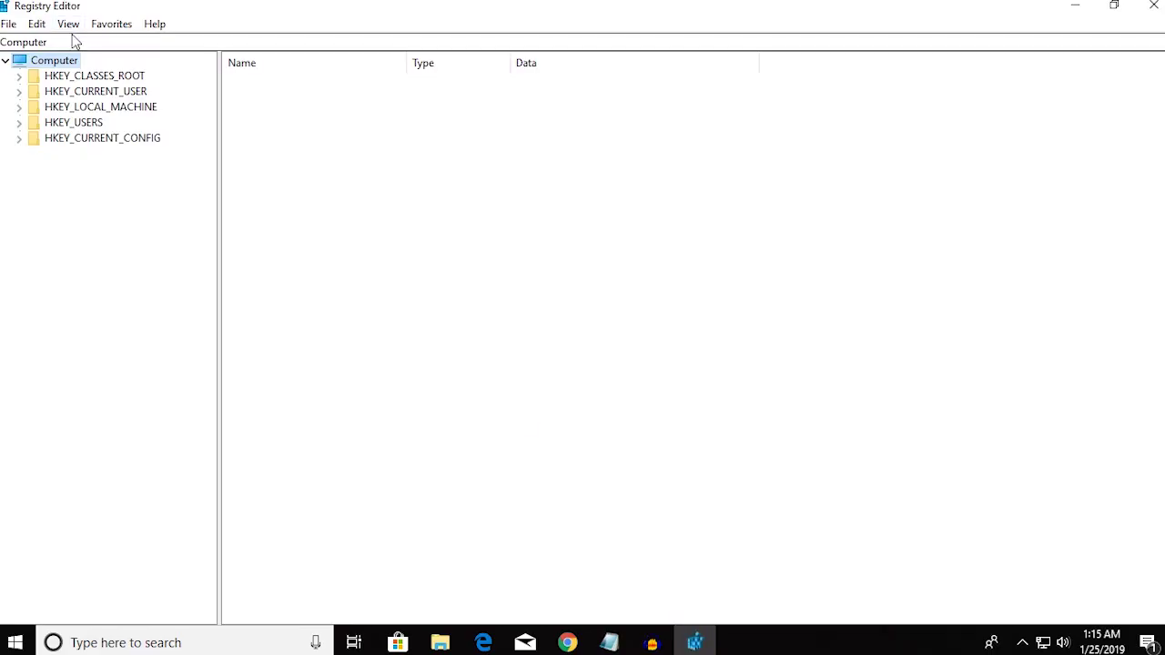
# Turn the Registry Editor's address bar off and back on.
pyautogui.click(68, 23)
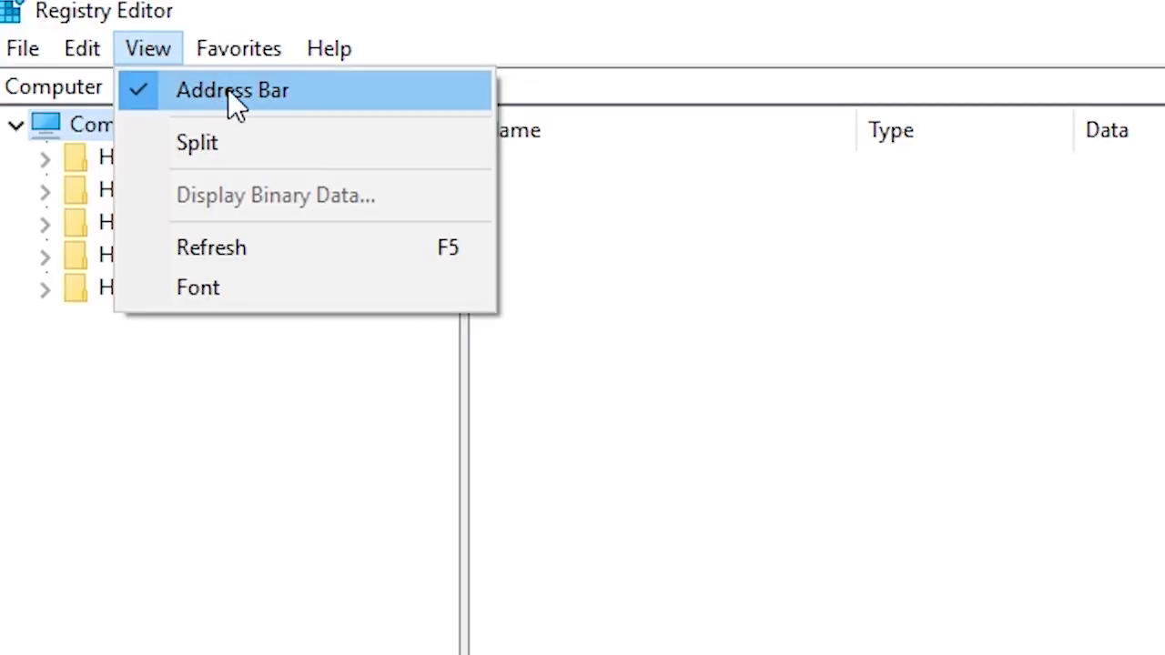
pyautogui.click(149, 91)
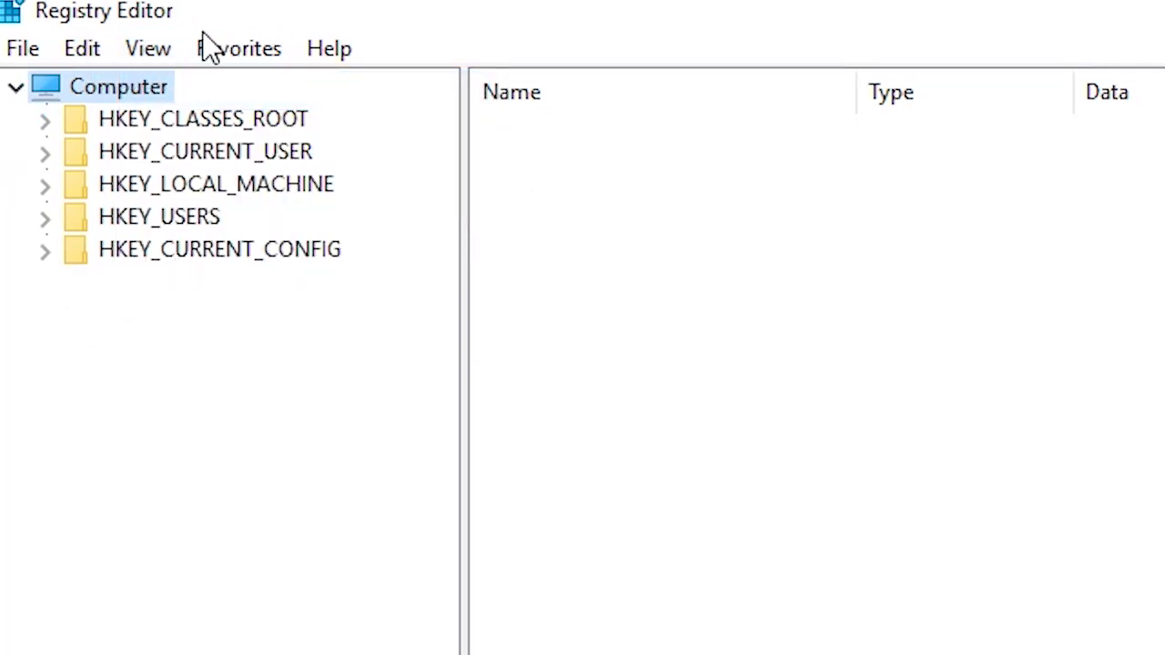
pyautogui.click(148, 48)
pyautogui.click(166, 89)
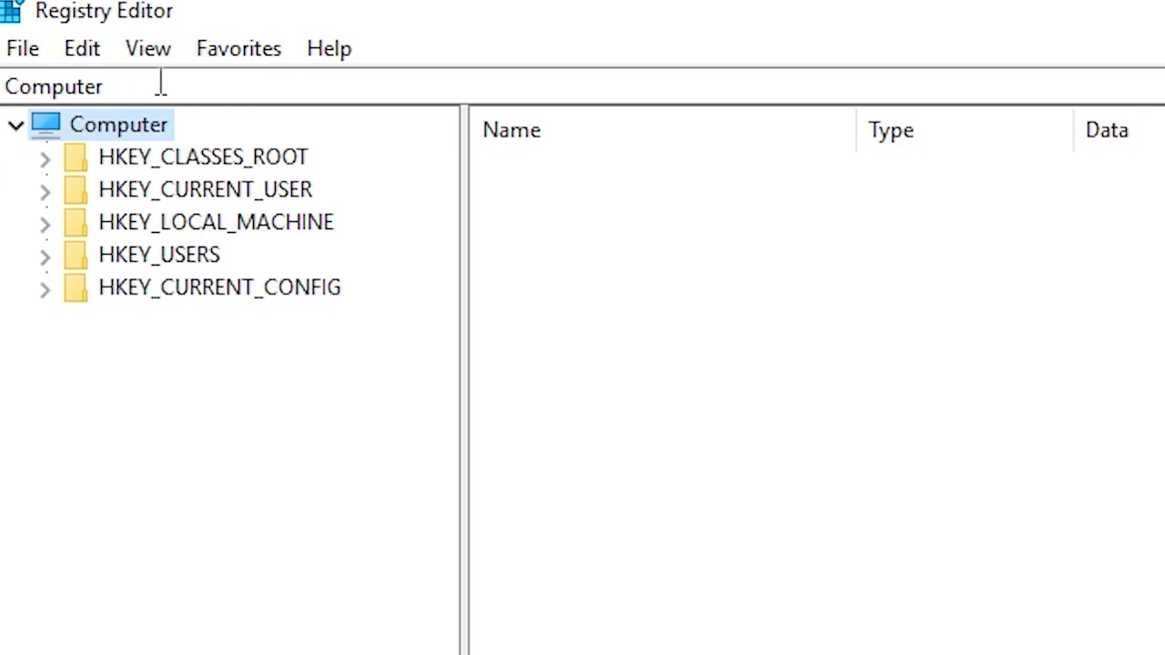
# Go to the registry key Computer\HKEY_LOCAL_MACHINE\SOFTWARE\Microsoft\Windows NT\CurrentVersion\Multimedia\SystemProfile.
pyautogui.rightClick(413, 79)
pyautogui.click(498, 240)
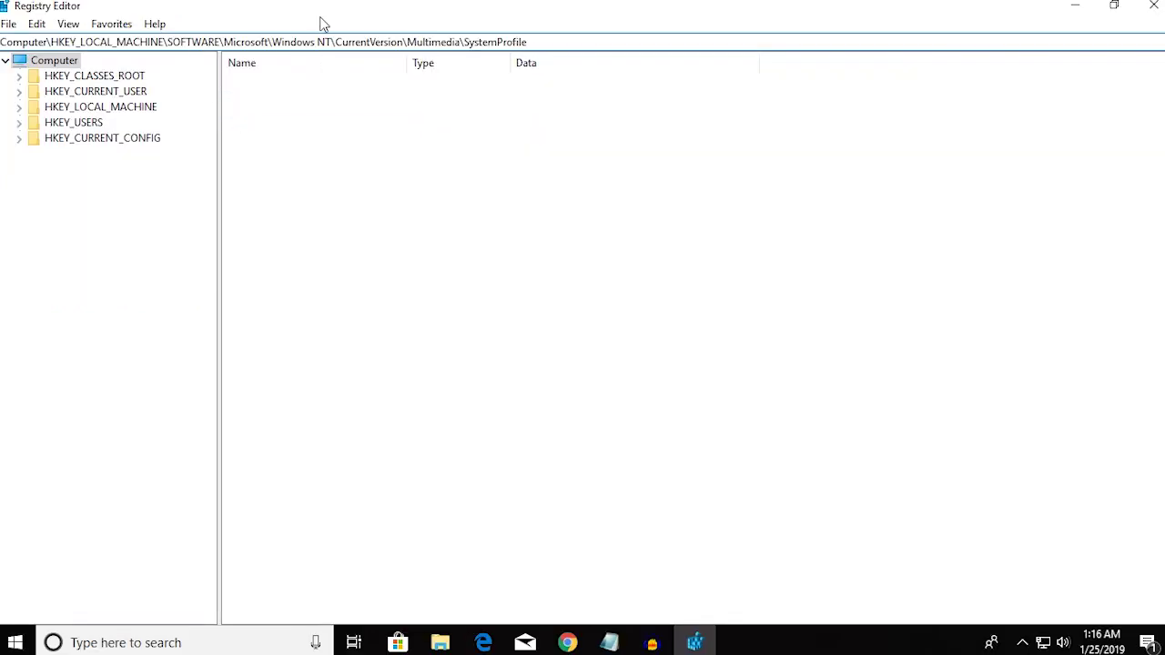
pyautogui.press('Return')
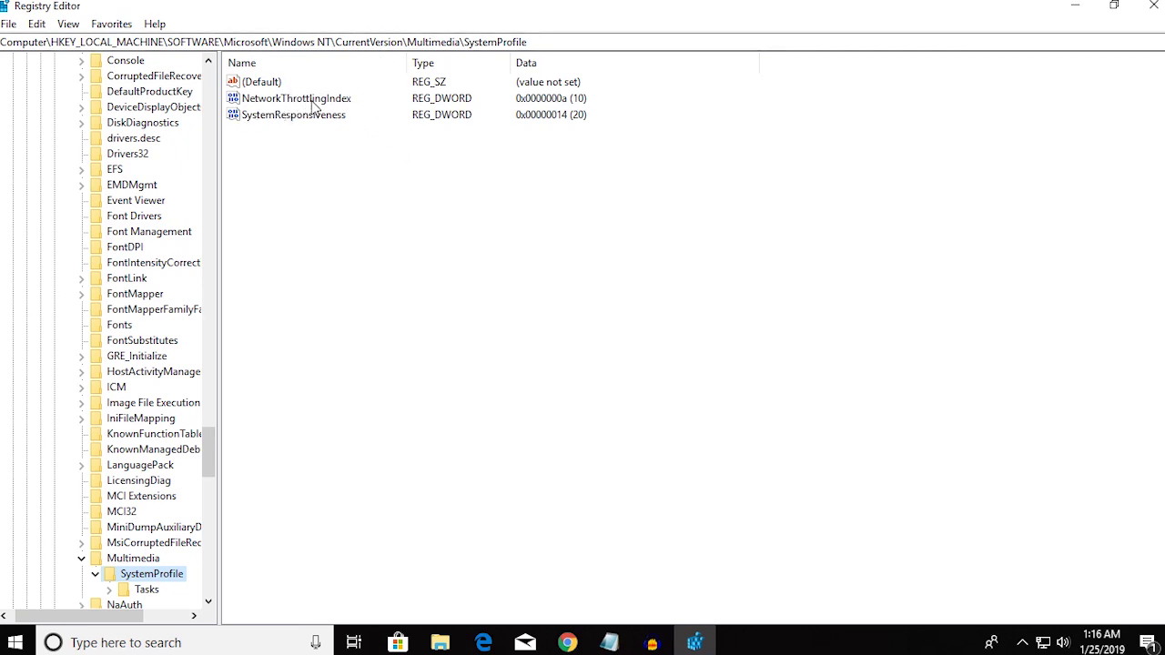
# Set the NetworkThrottlingIndex value data to FFFFFFFF in hexadecimal.
pyautogui.rightClick(330, 101)
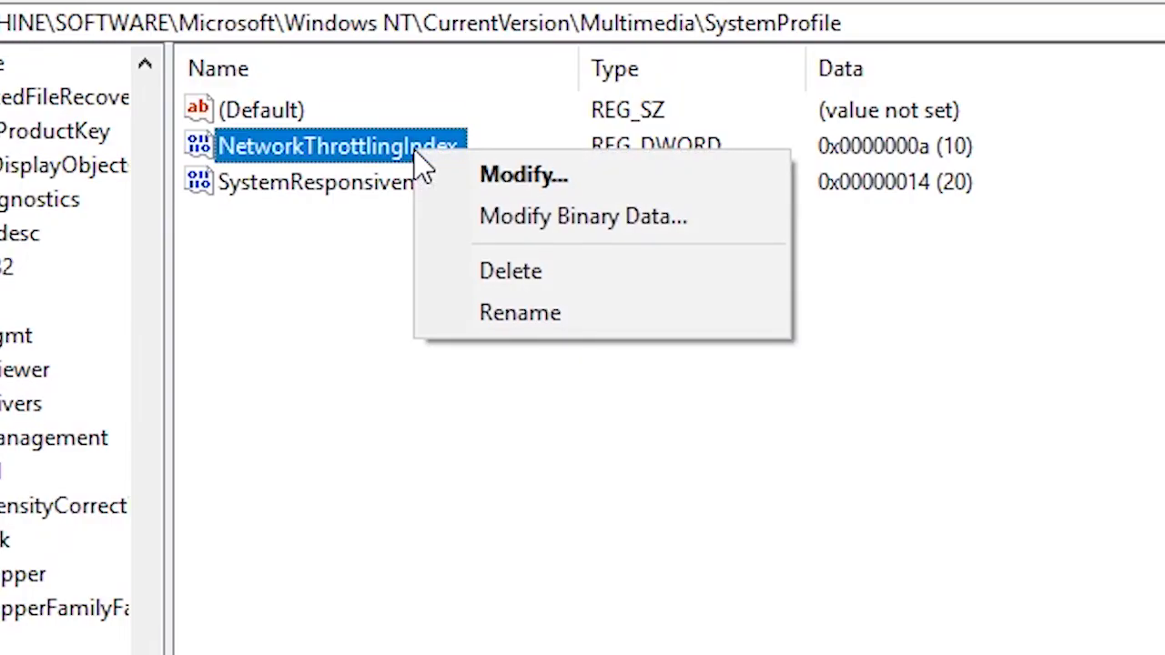
pyautogui.click(497, 188)
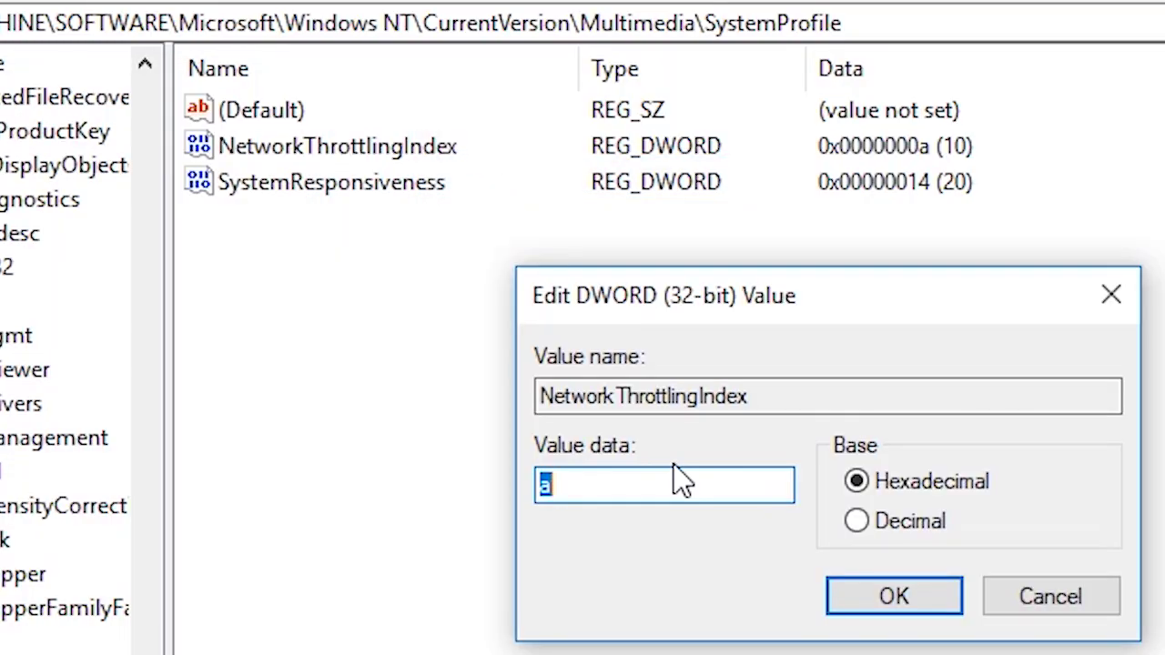
pyautogui.press('BackSpace')
pyautogui.write('FFFFFFF')
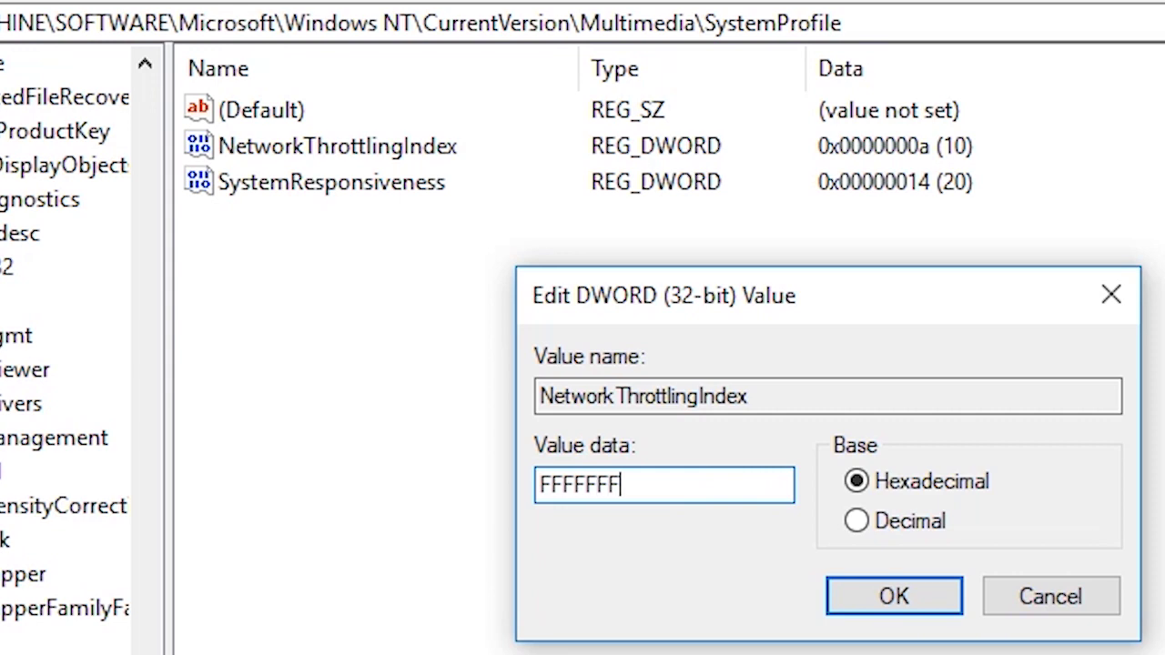
pyautogui.write('F')
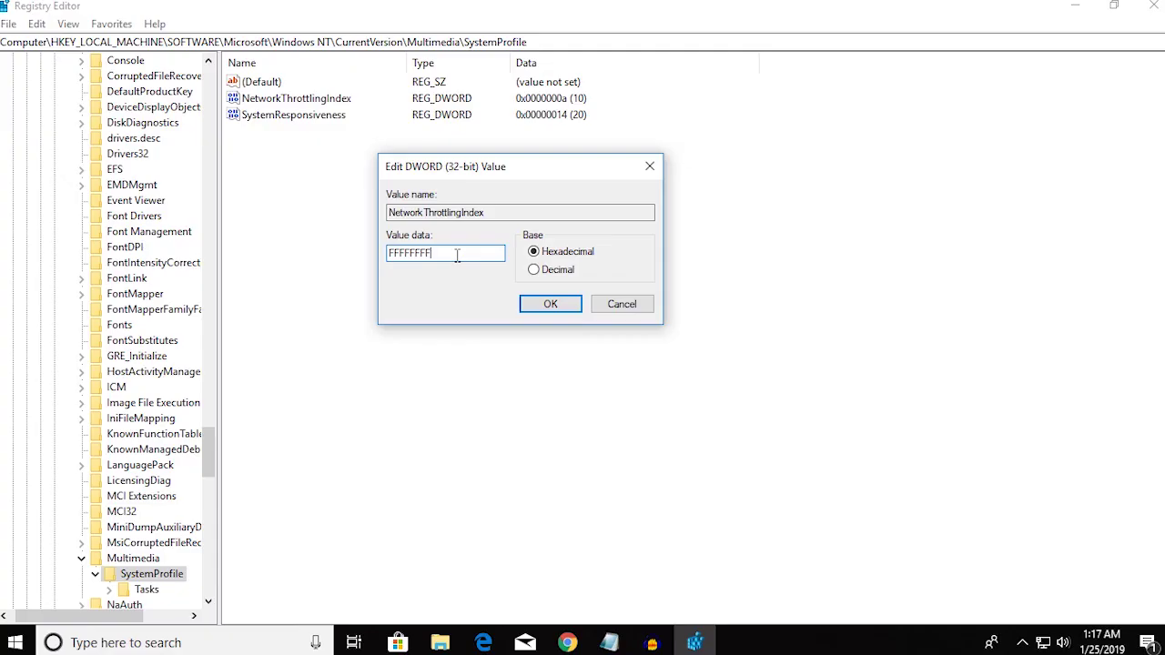
pyautogui.moveTo(458, 254); pyautogui.dragTo(356, 262)
pyautogui.click(550, 304)
# Go to the registry key Computer\HKEY_LOCAL_MACHINE\SYSTEM\ControlSet001\Services\Tcpip\Parameters\Interfaces.
pyautogui.click(226, 36)
pyautogui.press('BackSpace')
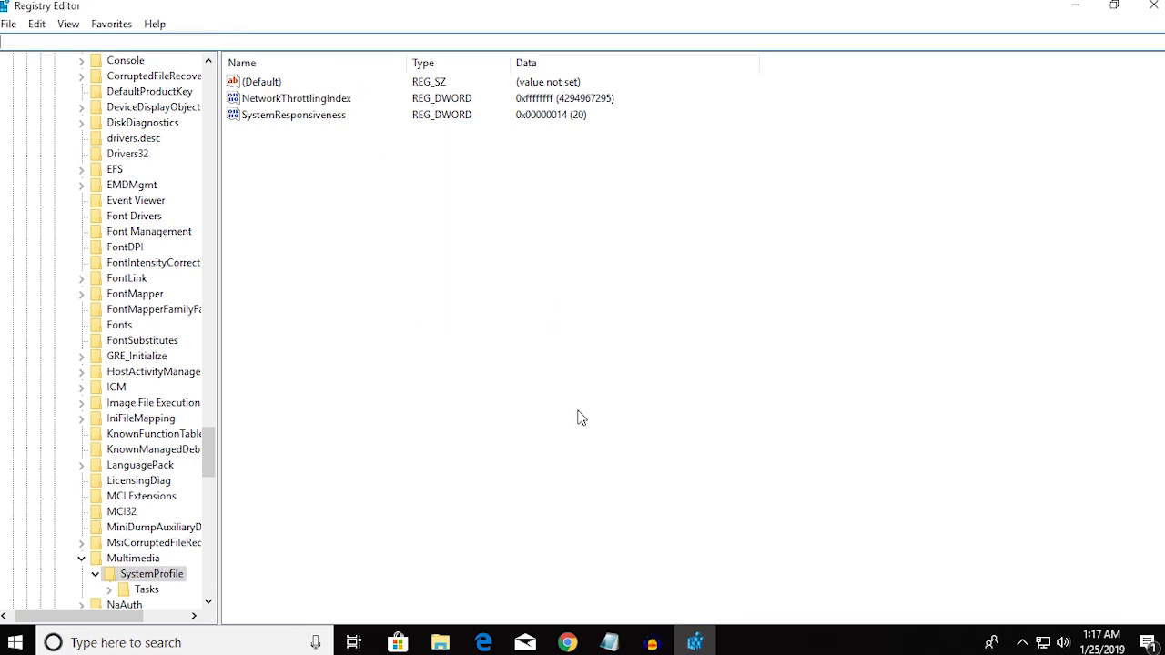
pyautogui.write('Computer\\HKEY_LOCAL_MACHINE\\SYSTEM\\ControlSet001\\Services\\Tcpip\\Parameters\\Interfaces')
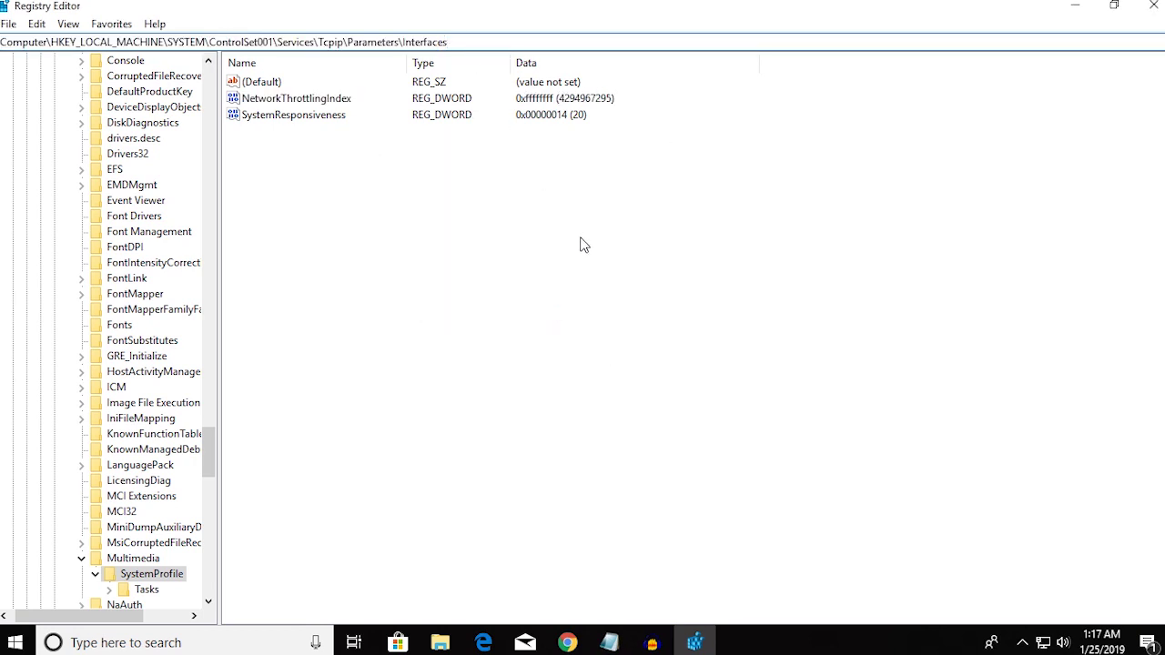
pyautogui.press('Return')
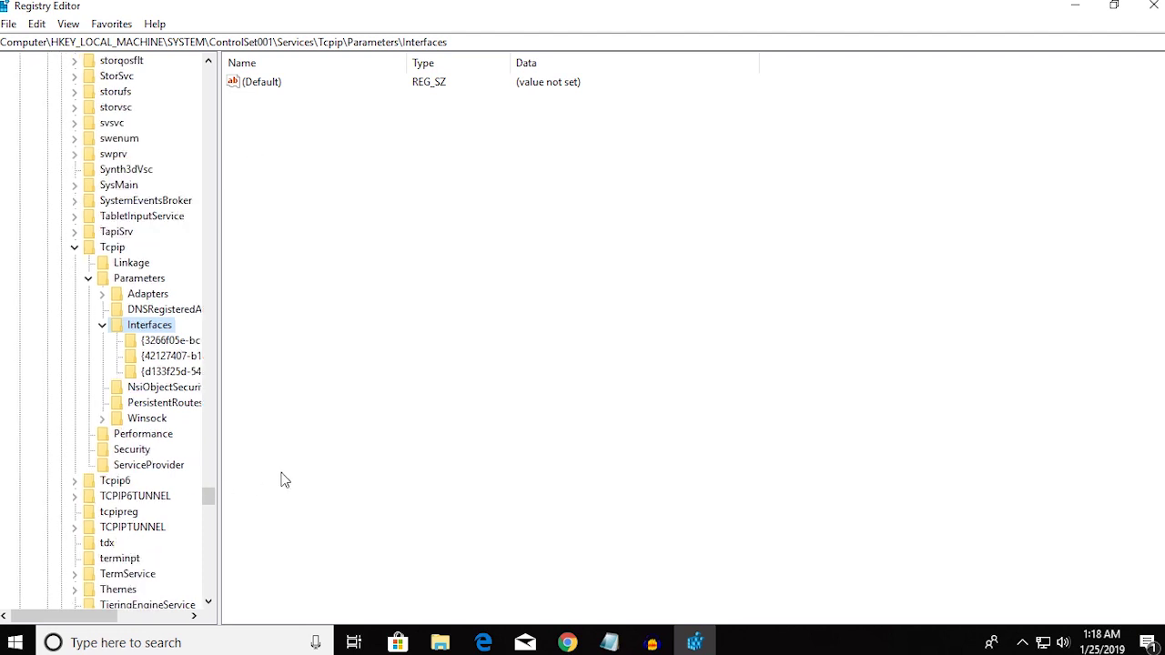
# Browse the subkeys of Interfaces and select the one whose name begins with {d133f25d-54.
pyautogui.moveTo(62, 610); pyautogui.dragTo(221, 325)
pyautogui.press('Down')
pyautogui.press('Down')
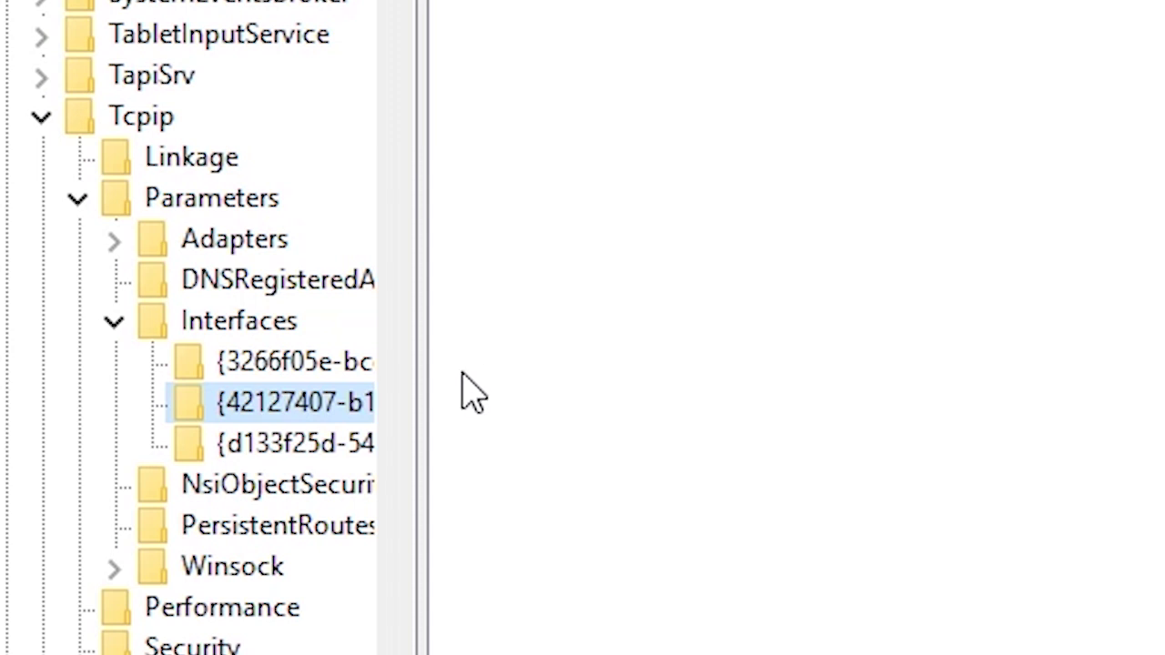
pyautogui.click(334, 446)
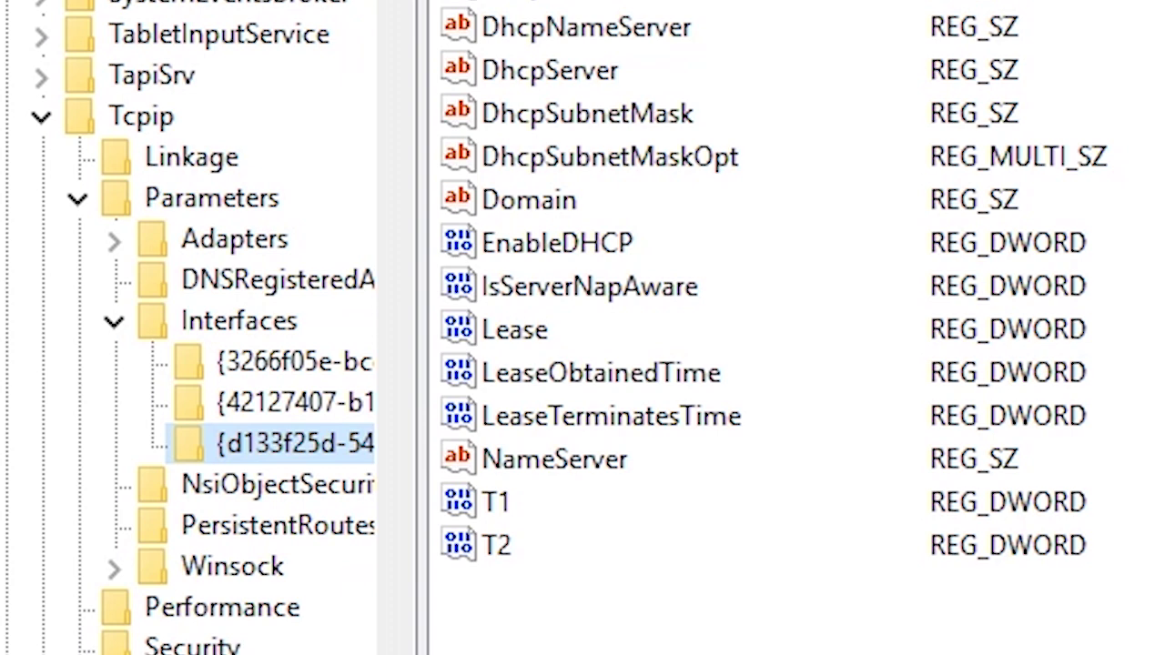
# Create a new DWORD (32-bit) value named TCPackFrequency in the selected interface key.
pyautogui.rightClick(546, 242)
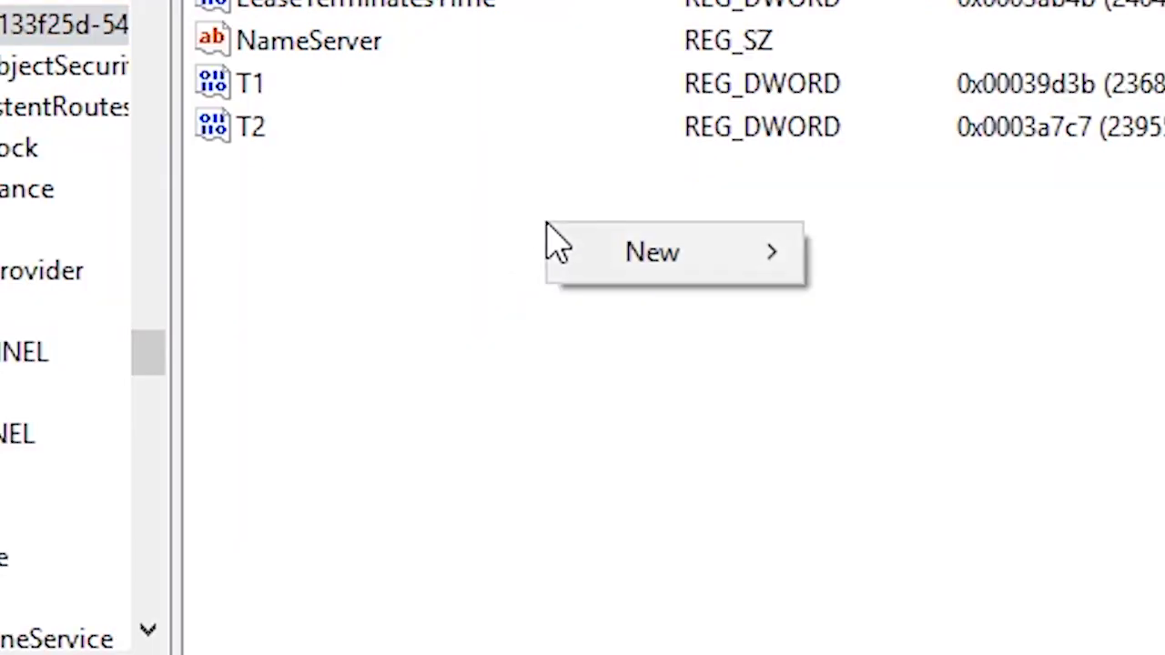
pyautogui.moveTo(663, 262)
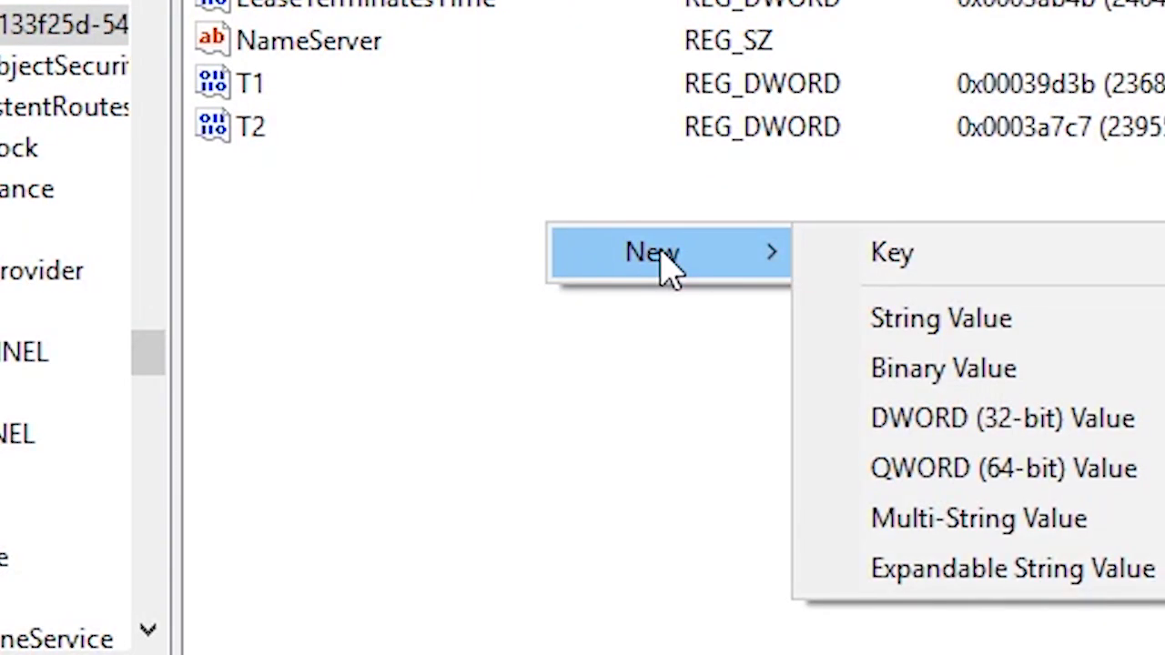
pyautogui.click(1056, 435)
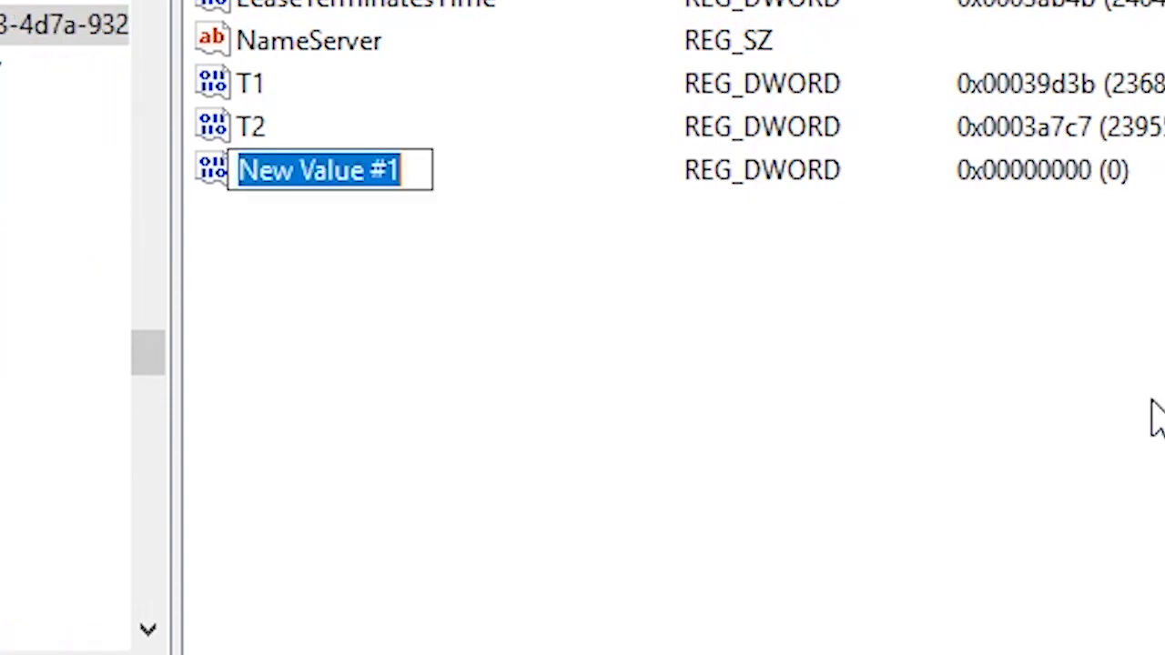
pyautogui.press('BackSpace')
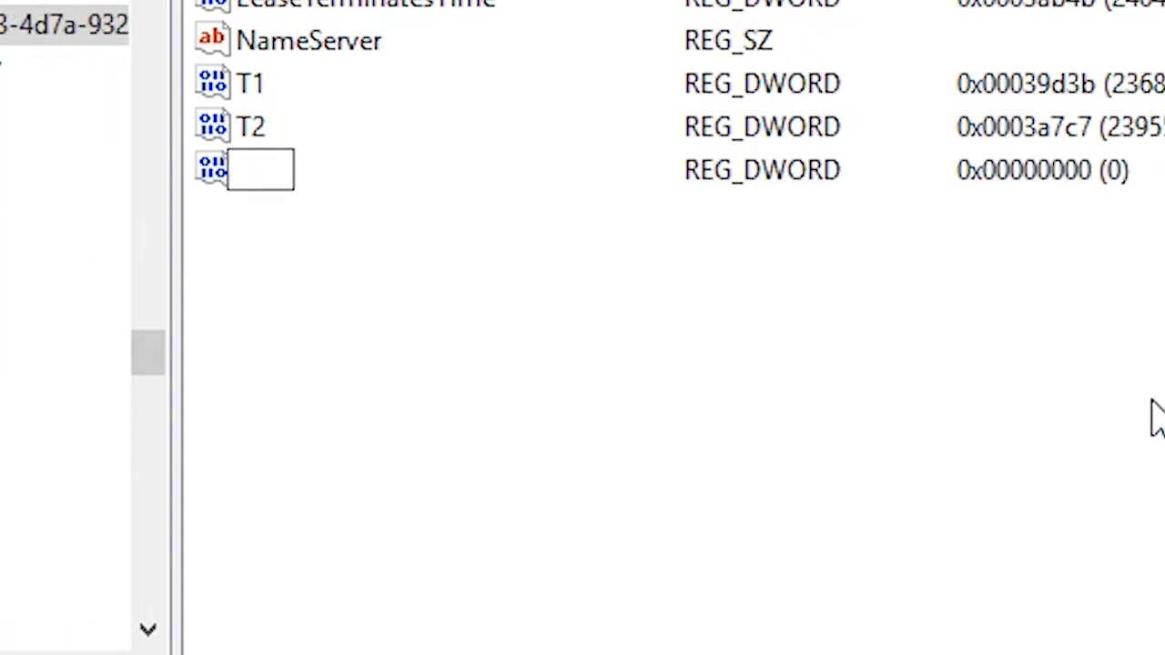
pyautogui.write('TC')
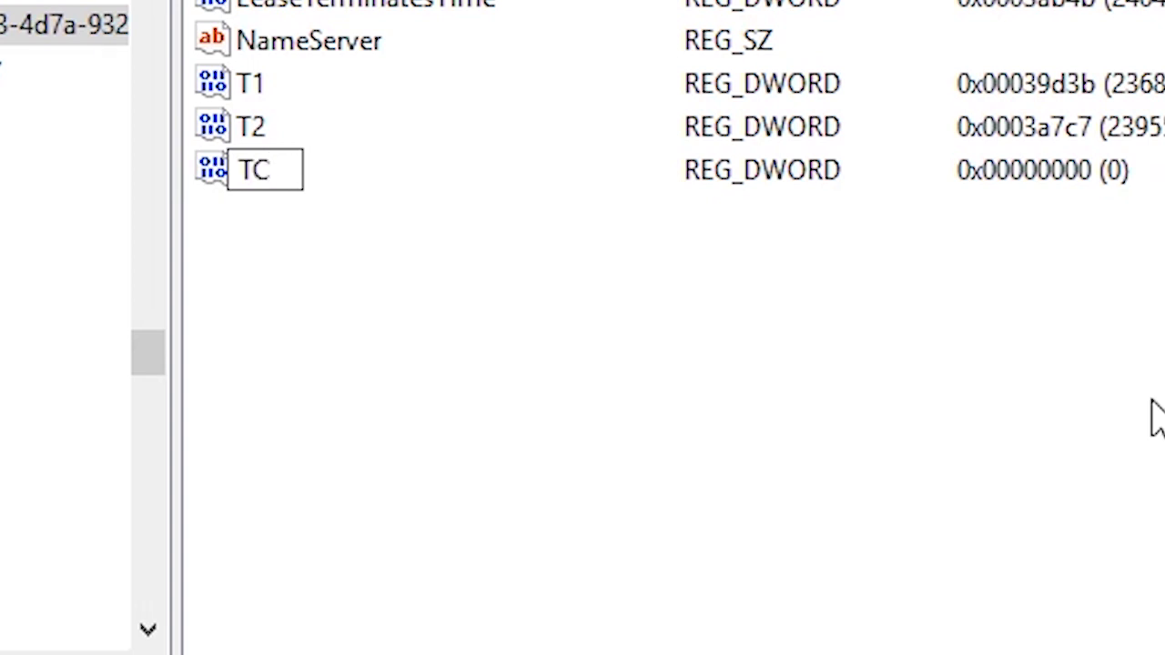
pyautogui.write('Pack')
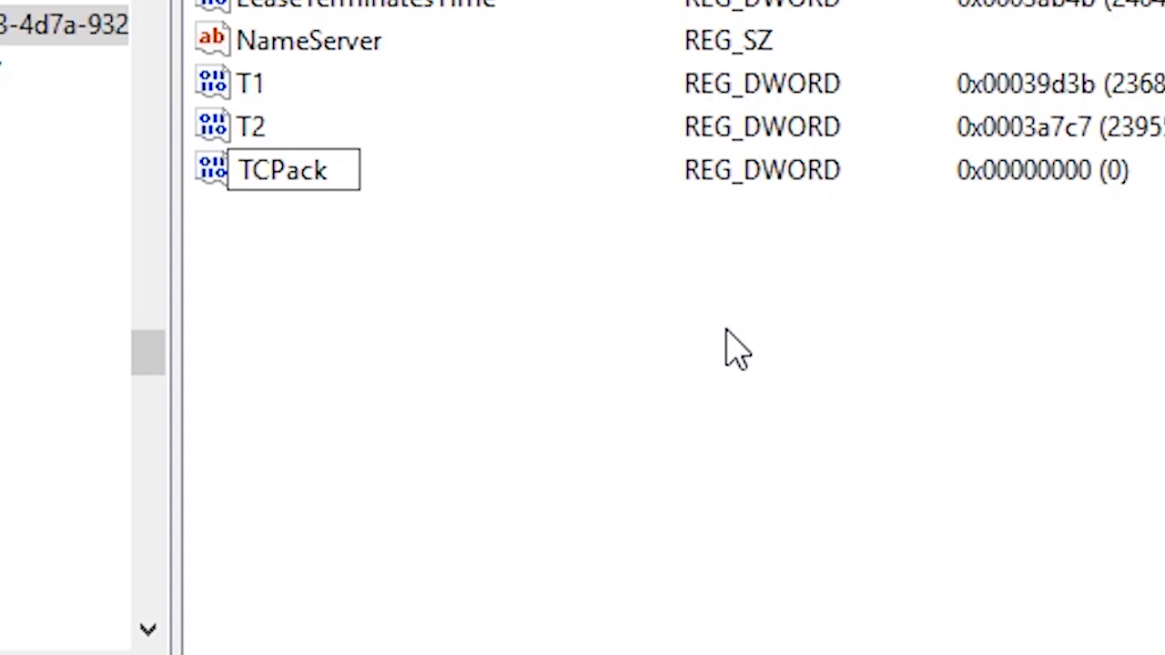
pyautogui.write('Fre')
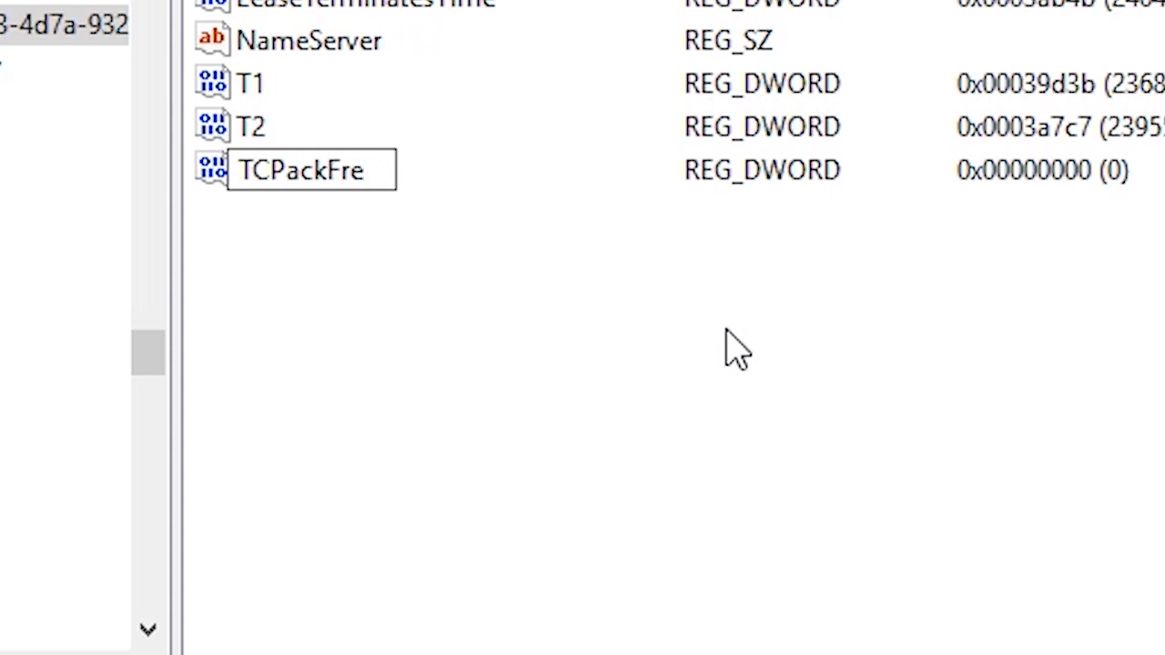
pyautogui.write('que')
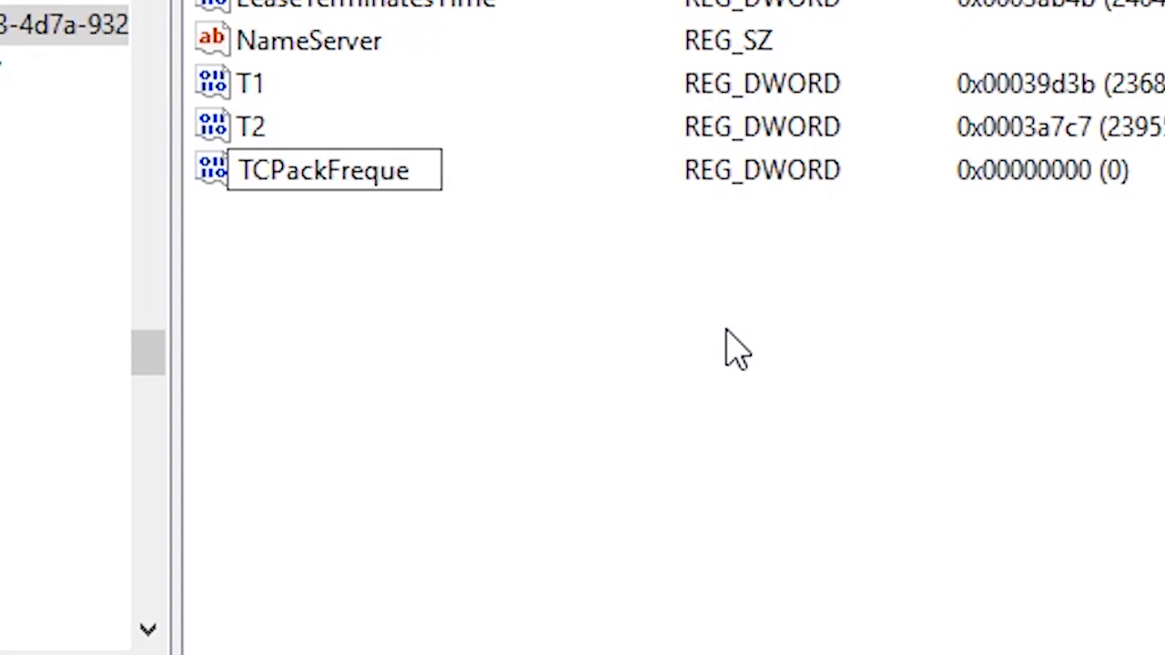
pyautogui.write('ncy')
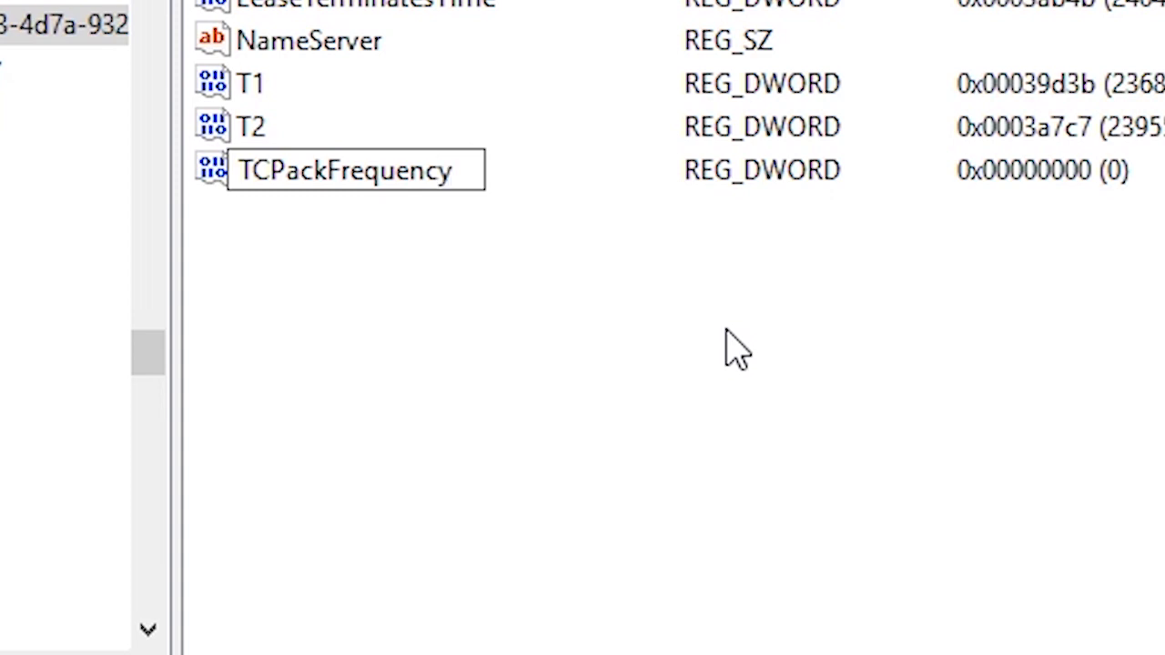
pyautogui.moveTo(469, 171); pyautogui.dragTo(238, 205)
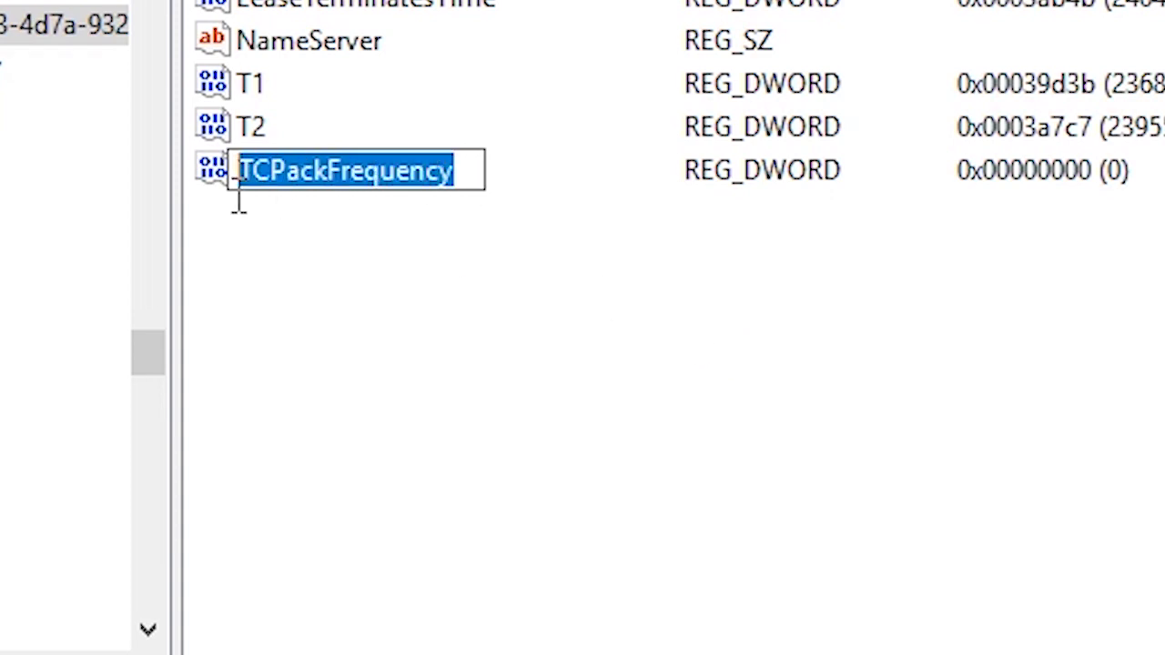
pyautogui.click(458, 177)
pyautogui.moveTo(344, 170); pyautogui.dragTo(265, 172)
pyautogui.click(279, 171)
pyautogui.click(250, 173)
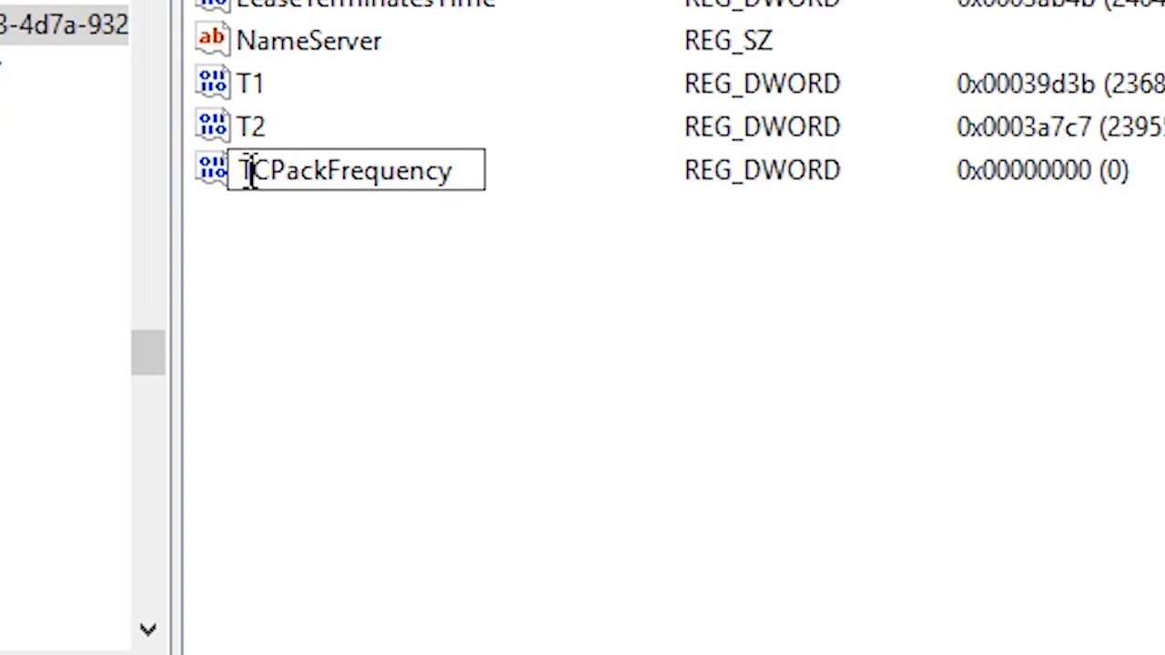
# Add another DWORD (32-bit) value named TCPNoDelay to the same interface key.
pyautogui.rightClick(457, 277)
pyautogui.moveTo(689, 320)
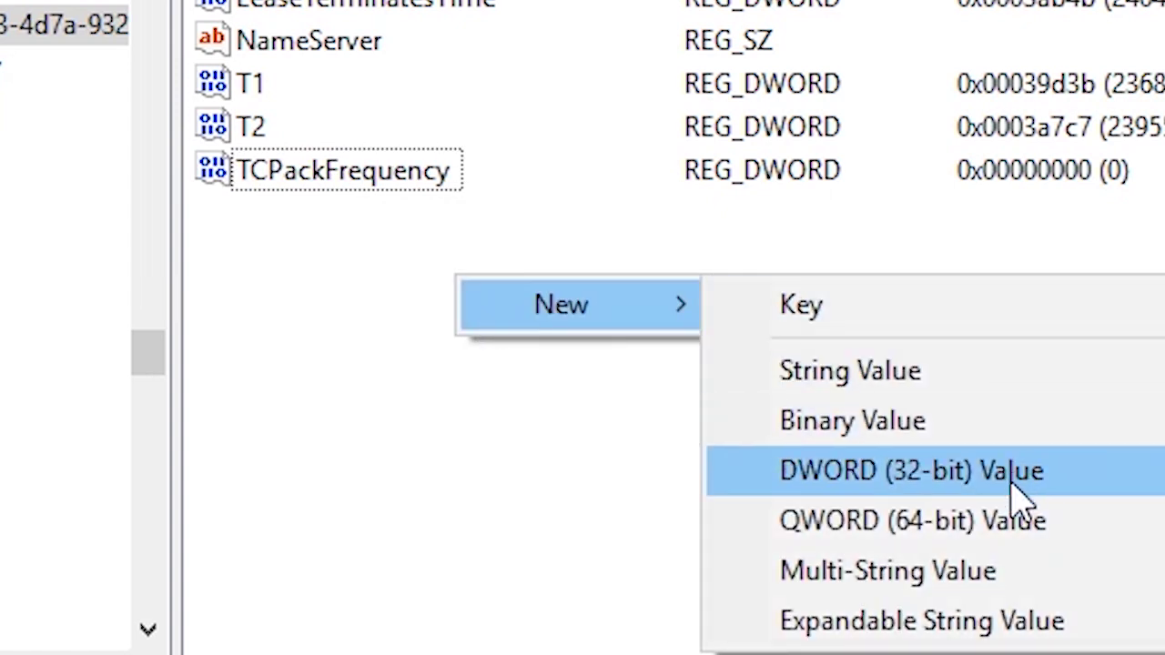
pyautogui.click(952, 491)
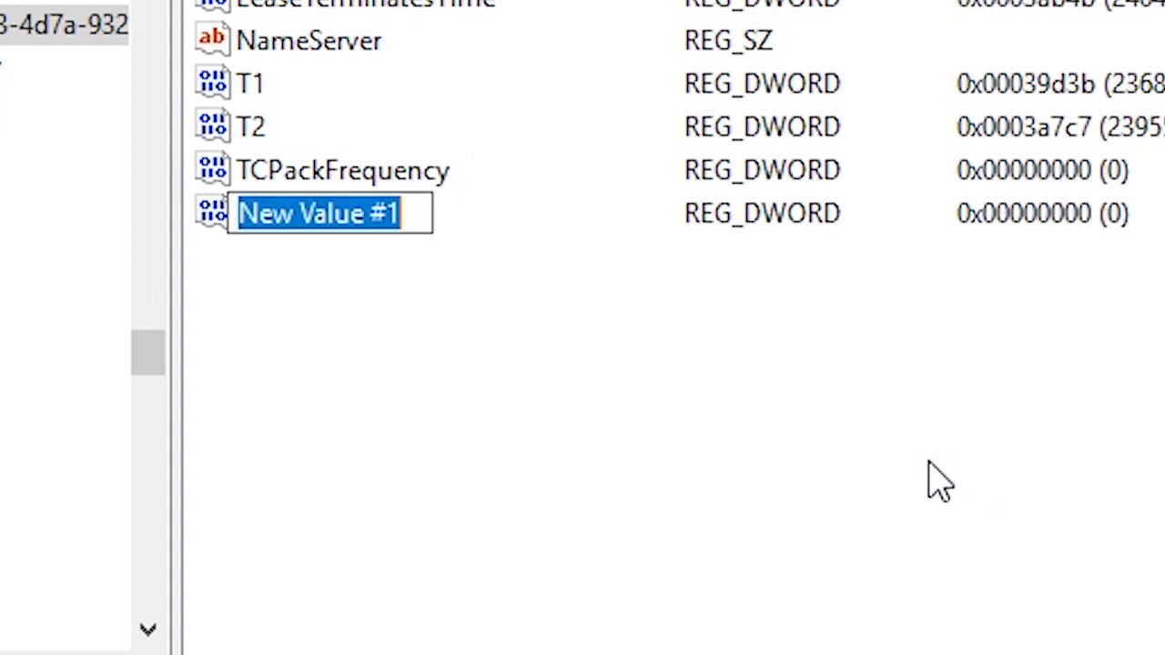
pyautogui.press('BackSpace')
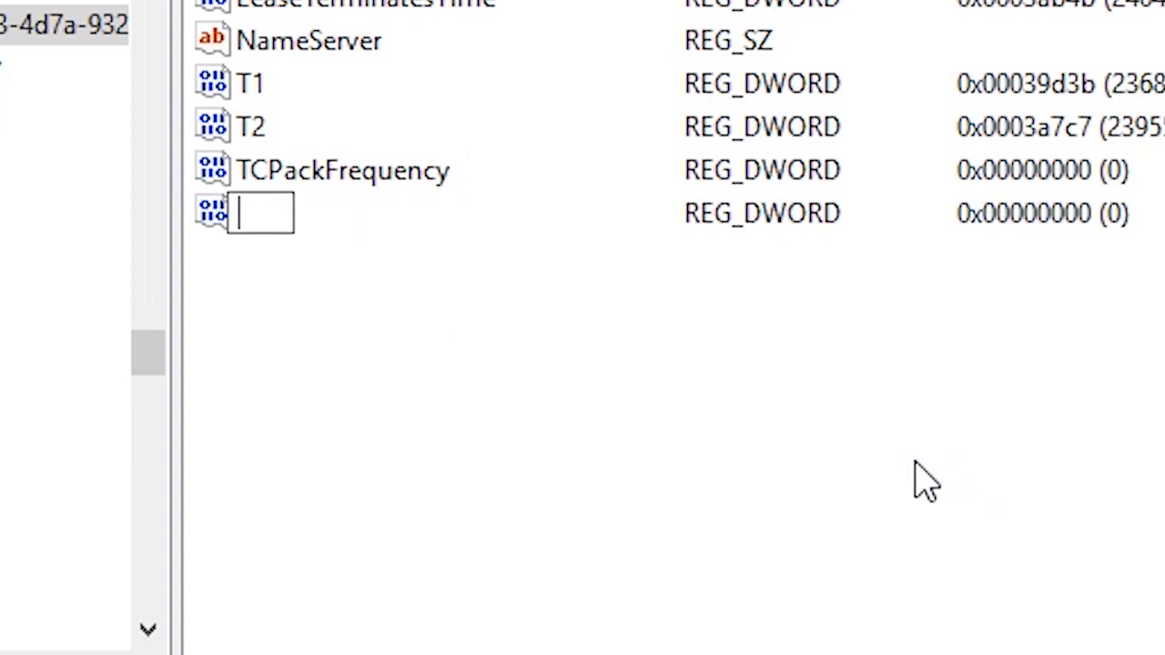
pyautogui.write('TCPNode')
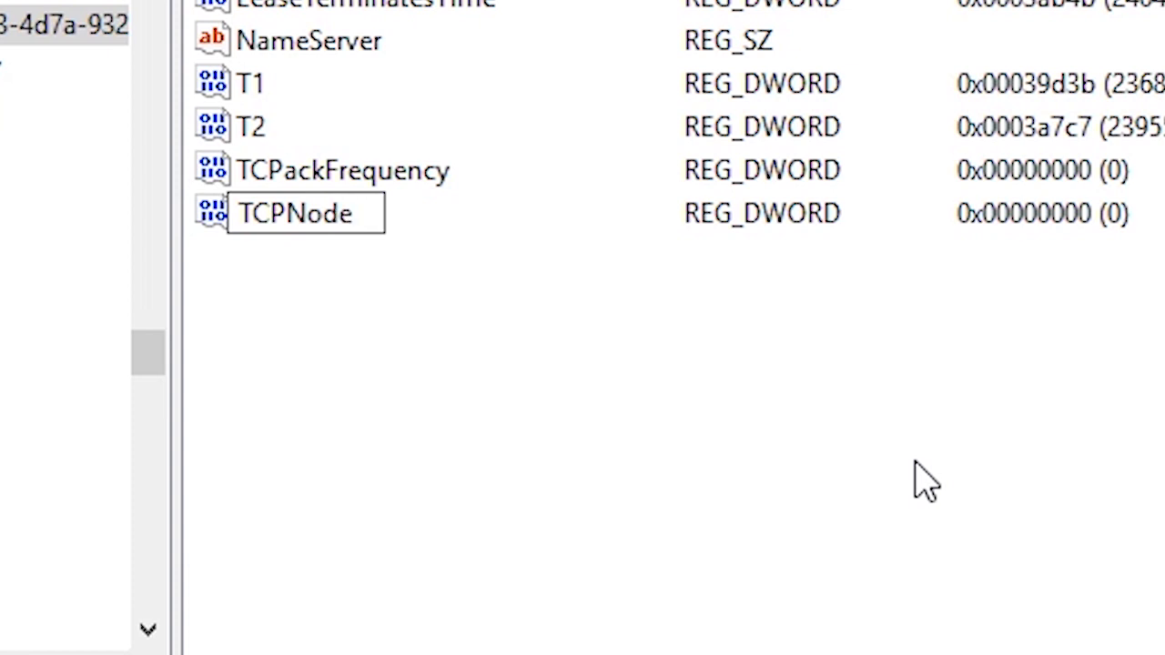
pyautogui.write('lay')
pyautogui.click(331, 213)
pyautogui.press('BackSpace')
pyautogui.write('D')
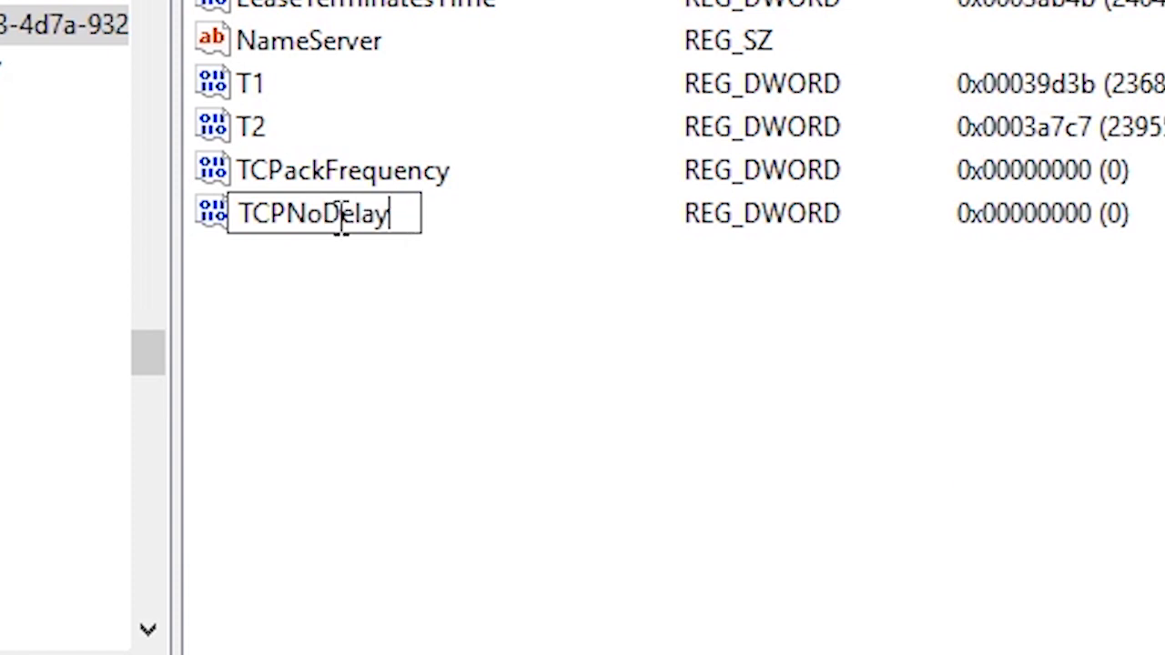
pyautogui.doubleClick(337, 213)
pyautogui.click(518, 306)
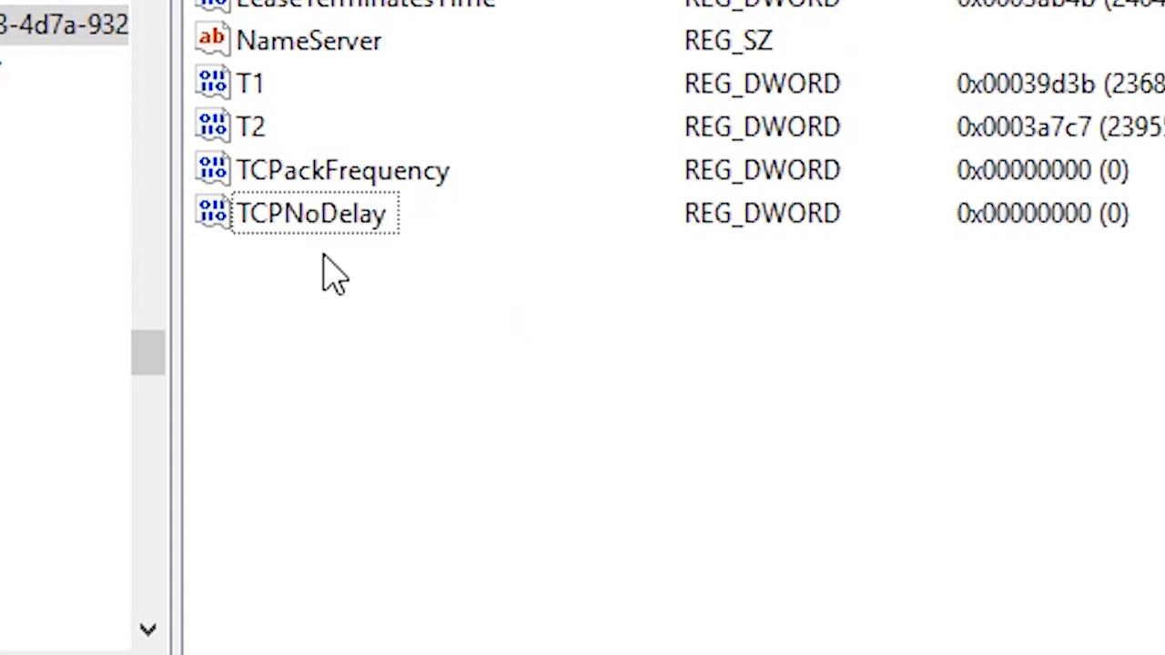
# Set the value data of TCPackFrequency to 1 in the selected network interface key.
pyautogui.rightClick(390, 182)
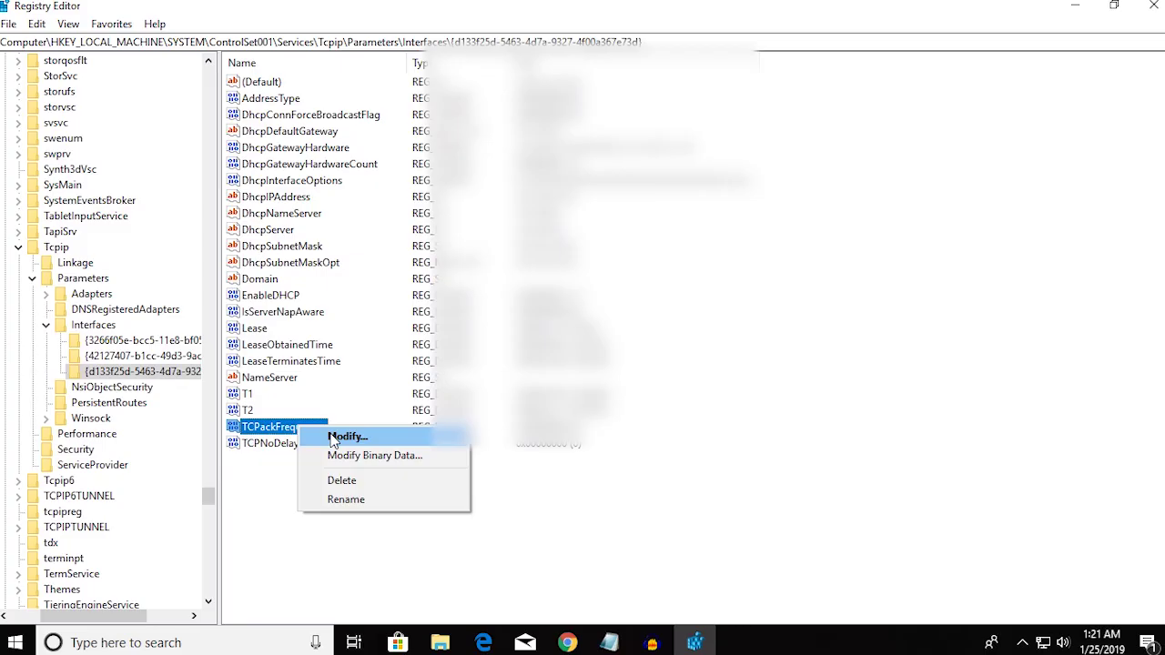
pyautogui.click(335, 438)
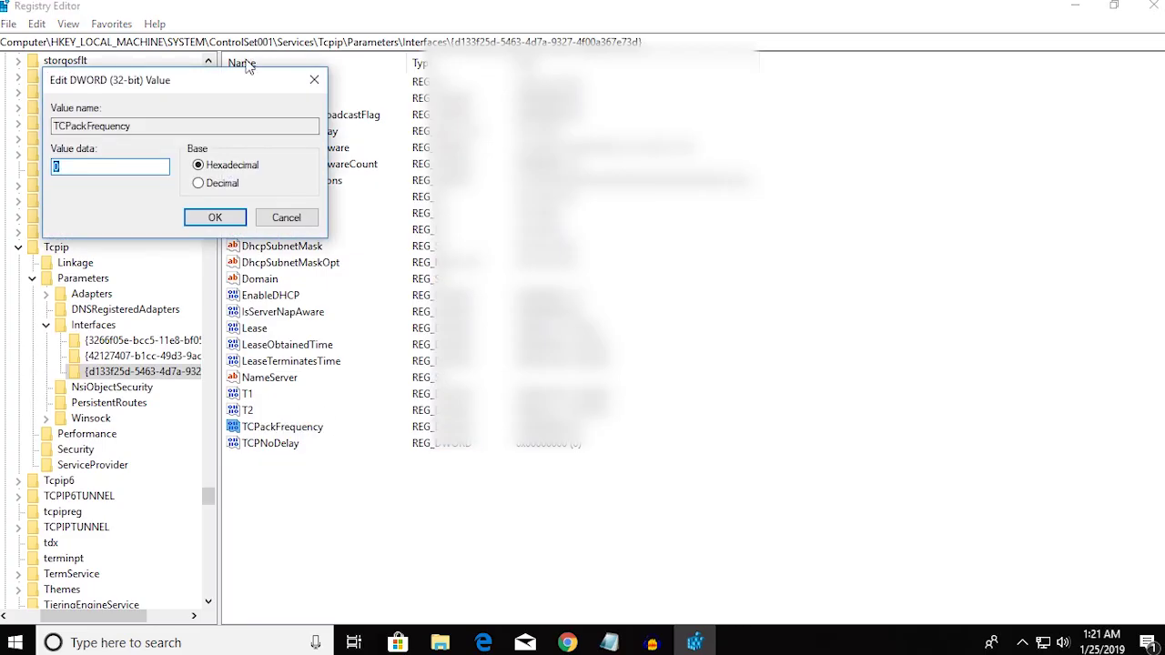
pyautogui.moveTo(243, 84); pyautogui.dragTo(721, 337)
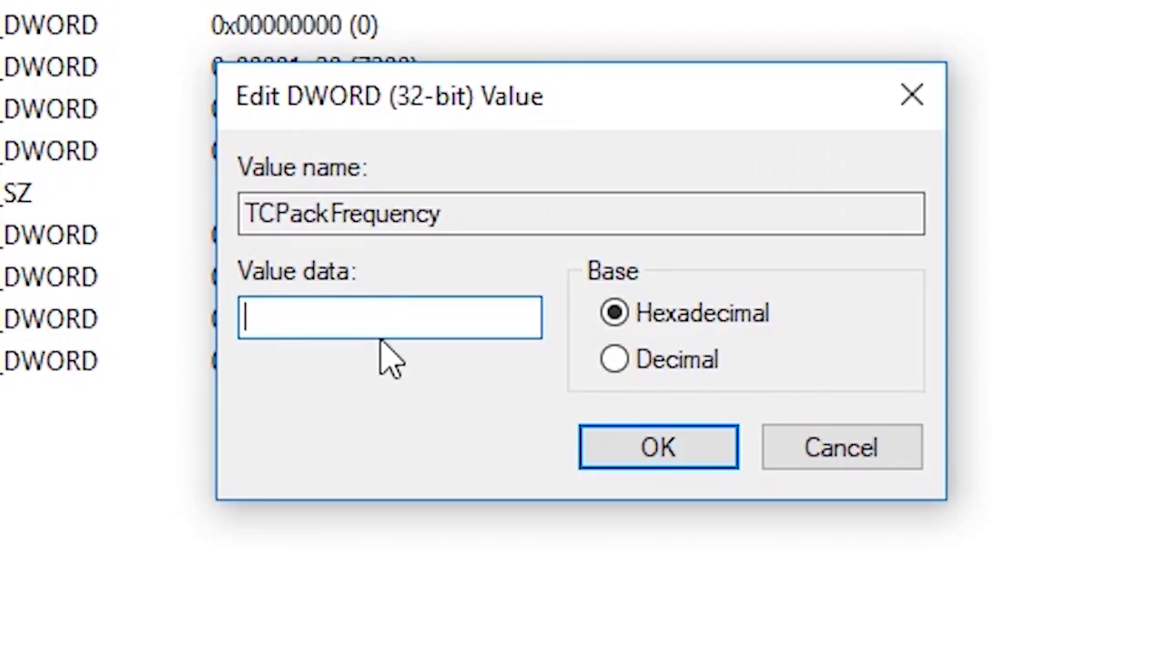
pyautogui.write('1')
pyautogui.click(707, 482)
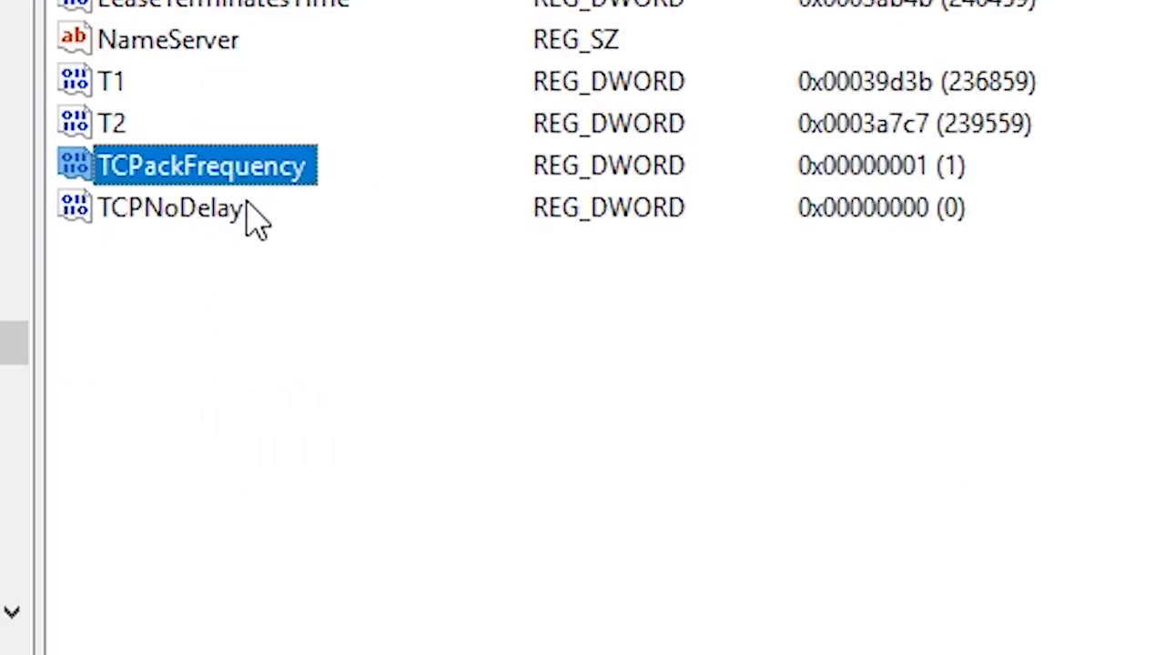
# Set the value data of TCPNoDelay to 1 in the same interface key.
pyautogui.rightClick(253, 217)
pyautogui.click(325, 237)
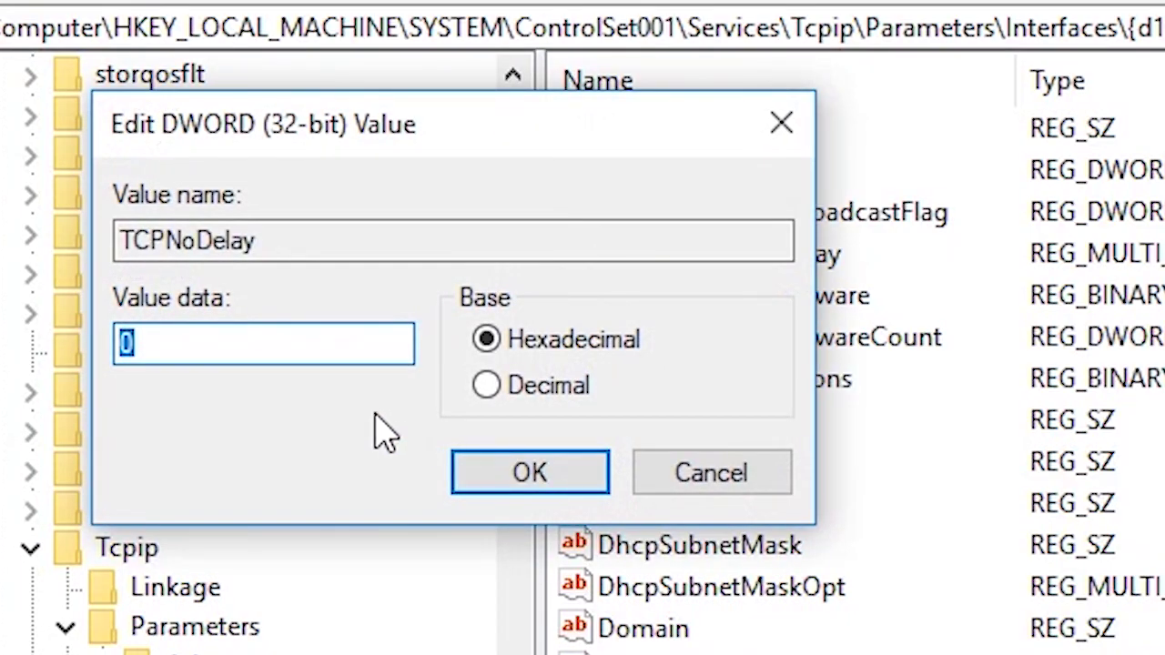
pyautogui.press('BackSpace')
pyautogui.write('1')
pyautogui.click(557, 475)
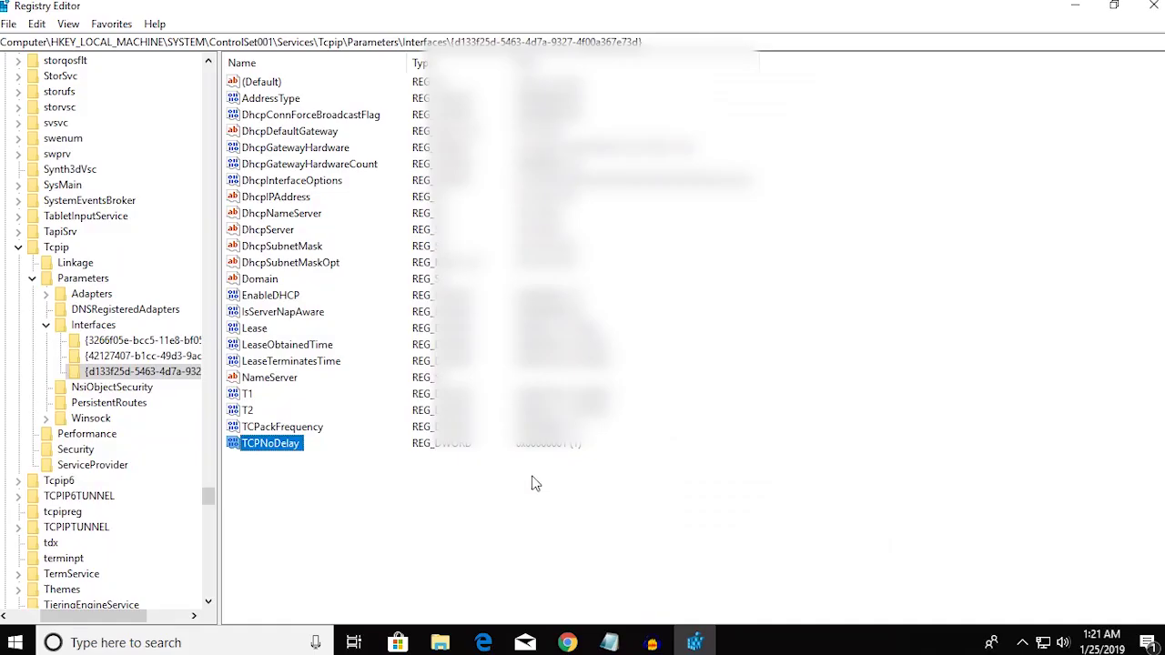
# Go to the registry key Computer\HKEY_LOCAL_MACHINE\SOFTWARE\Microsoft\MSMQ, using the path kept in the fff.txt notes.
pyautogui.click(619, 646)
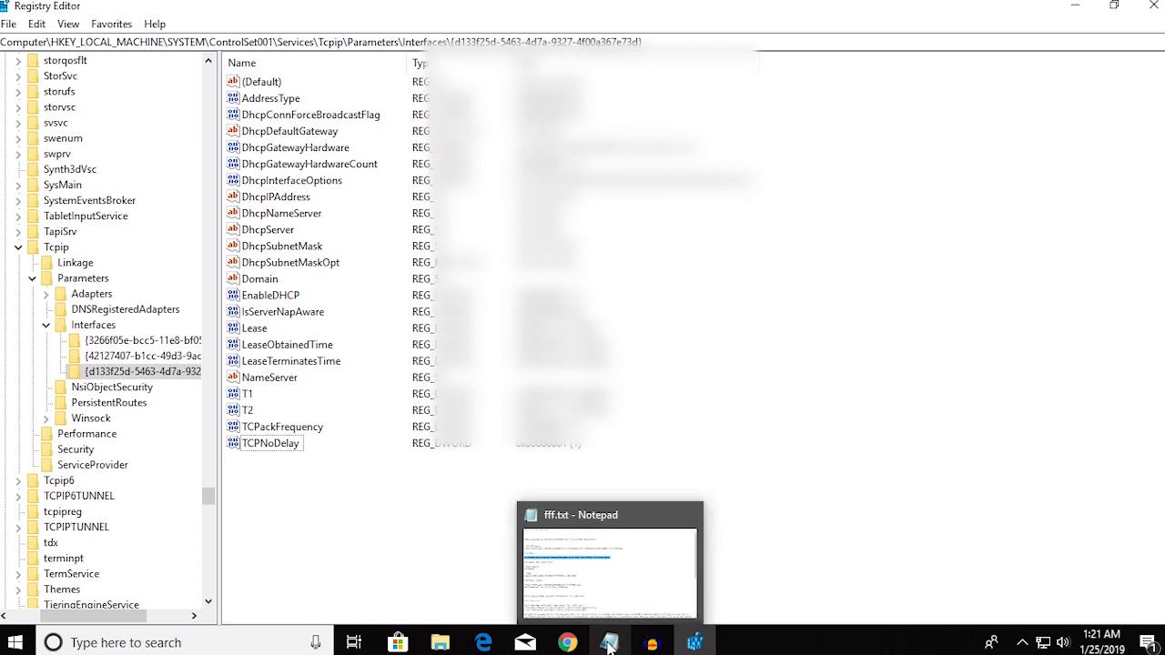
pyautogui.press('Return')
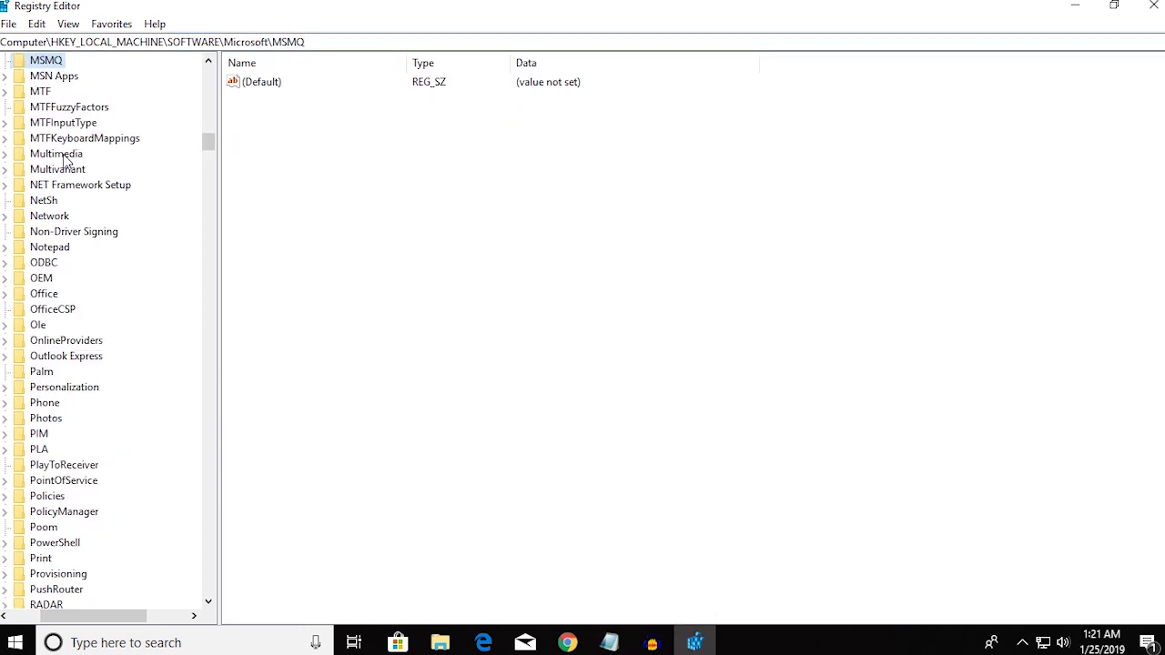
pyautogui.moveTo(208, 146); pyautogui.dragTo(312, 126)
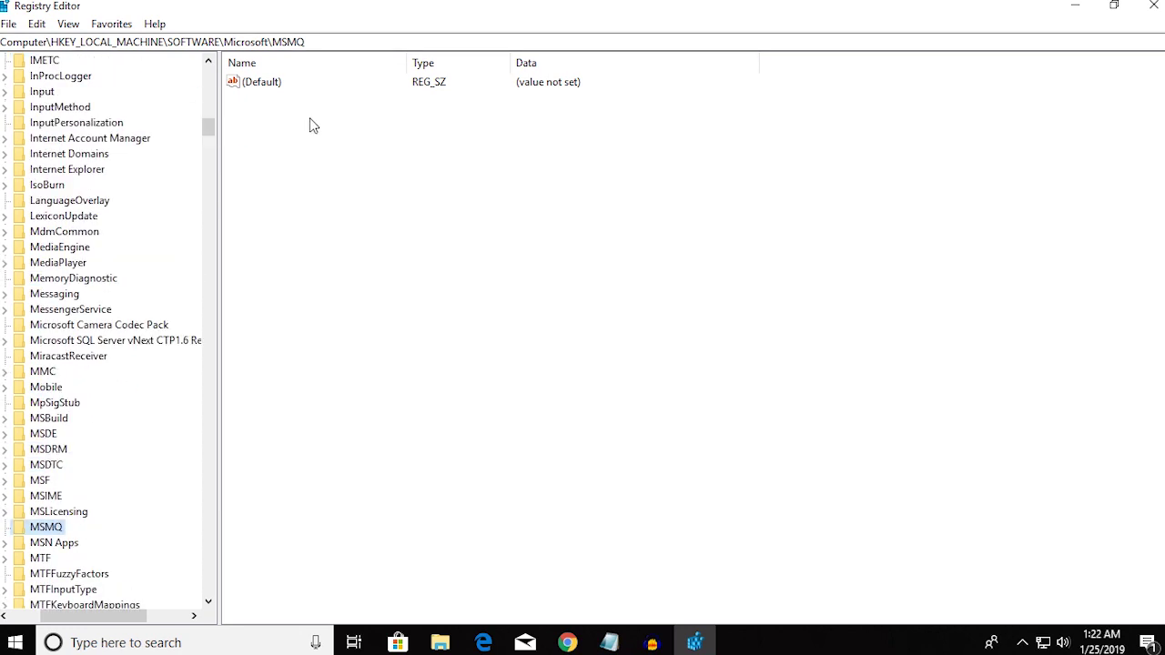
# Create a new DWORD (32-bit) value named TCPNoDelay in the MSMQ key.
pyautogui.rightClick(312, 125)
pyautogui.moveTo(354, 128)
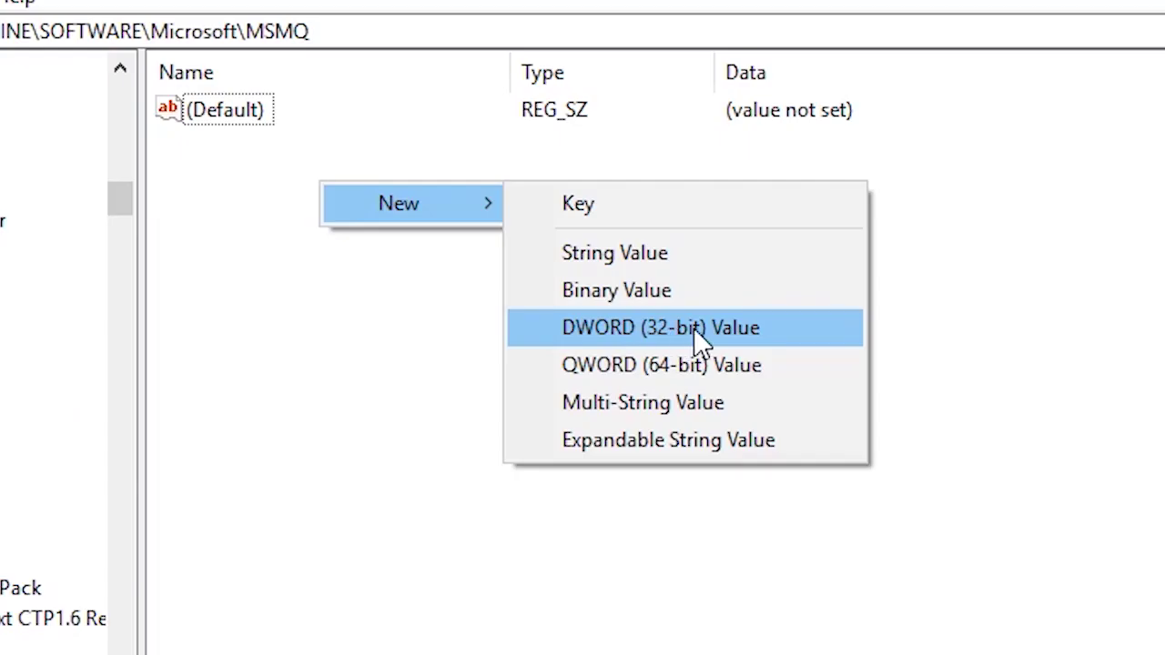
pyautogui.click(694, 329)
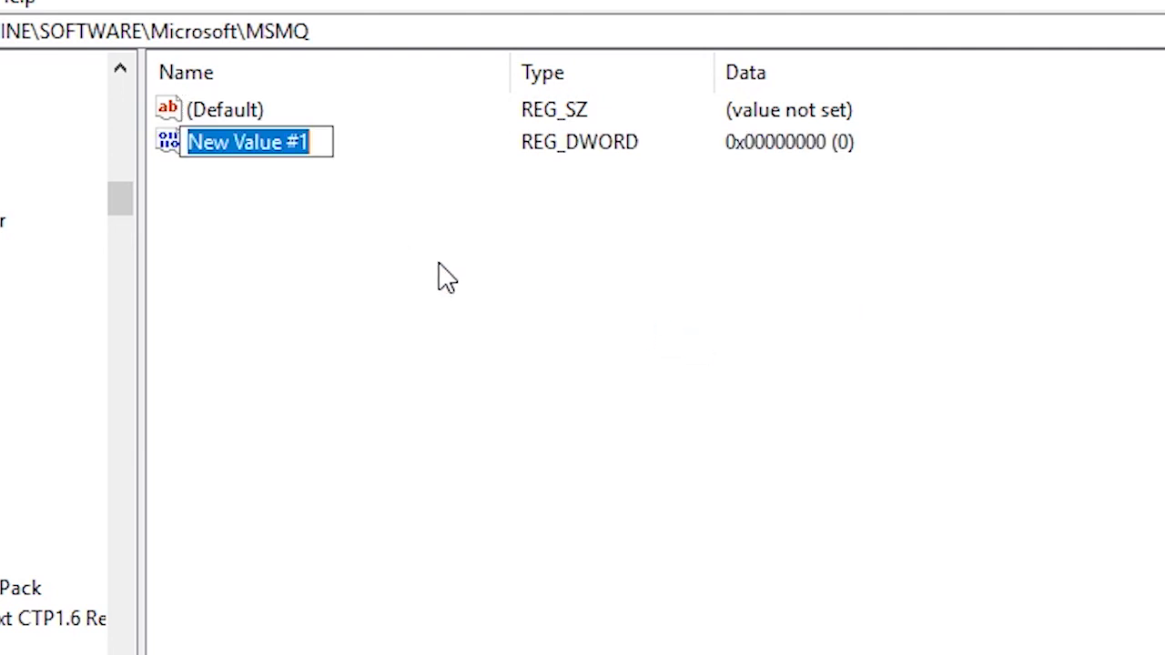
pyautogui.press('BackSpace')
pyautogui.write('T')
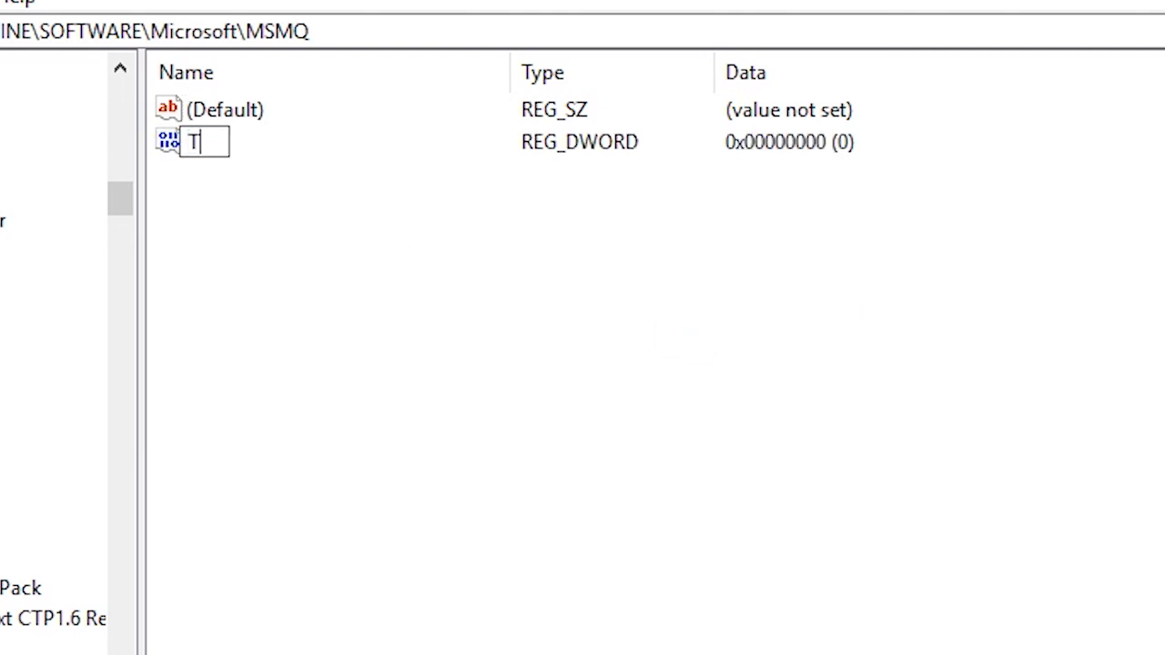
pyautogui.write('CPNo')
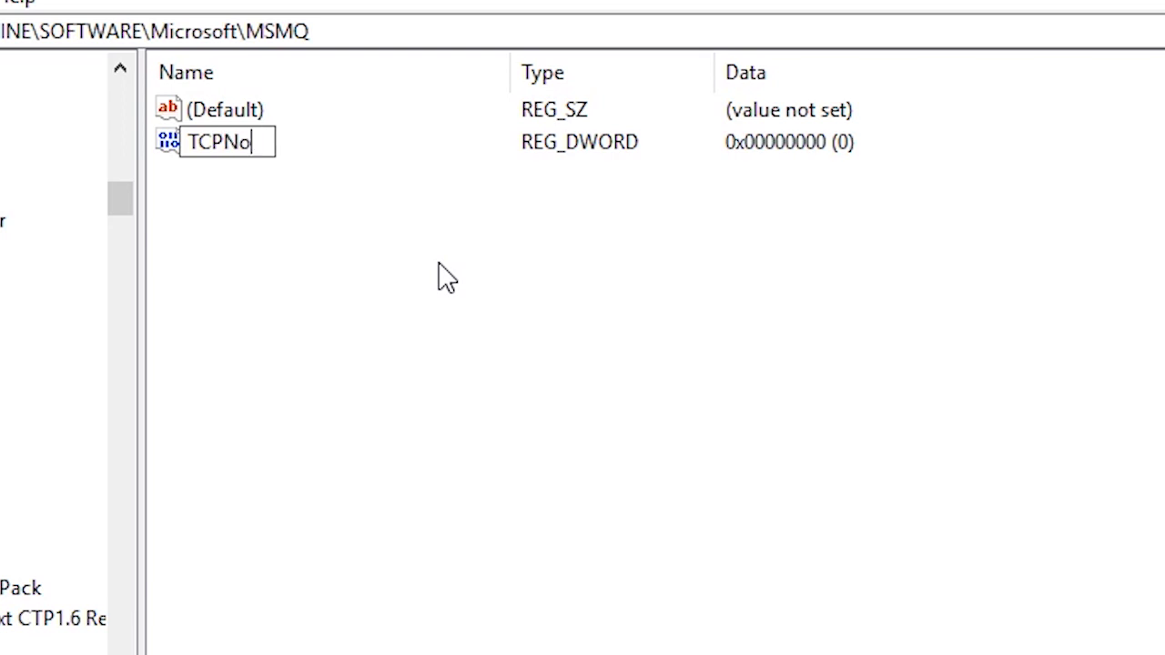
pyautogui.write('Delay')
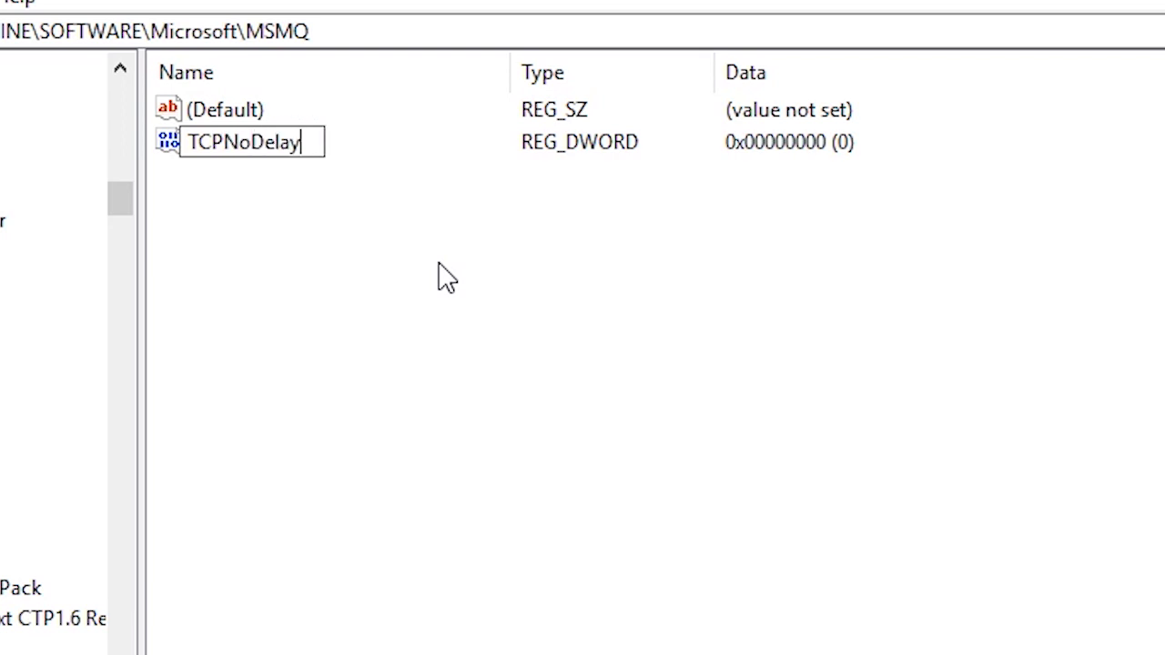
pyautogui.press('Return')
# Set the value data of TCPNoDelay in the MSMQ key to 1.
pyautogui.rightClick(562, 155)
pyautogui.click(593, 162)
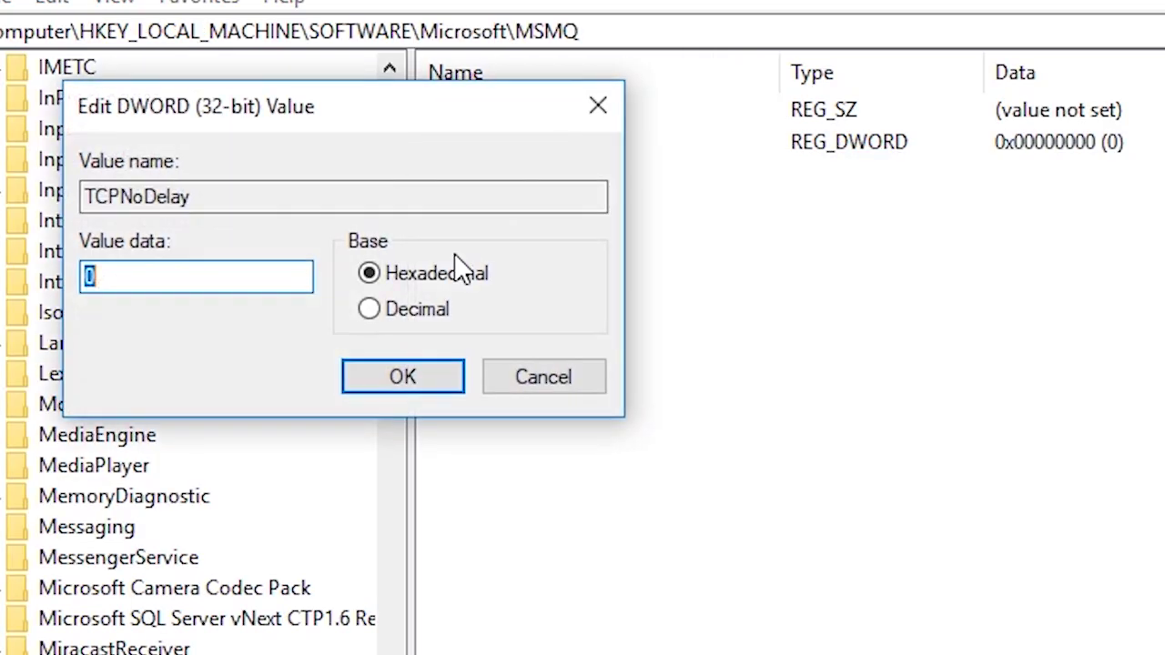
pyautogui.press('BackSpace')
pyautogui.write('1')
pyautogui.click(398, 389)
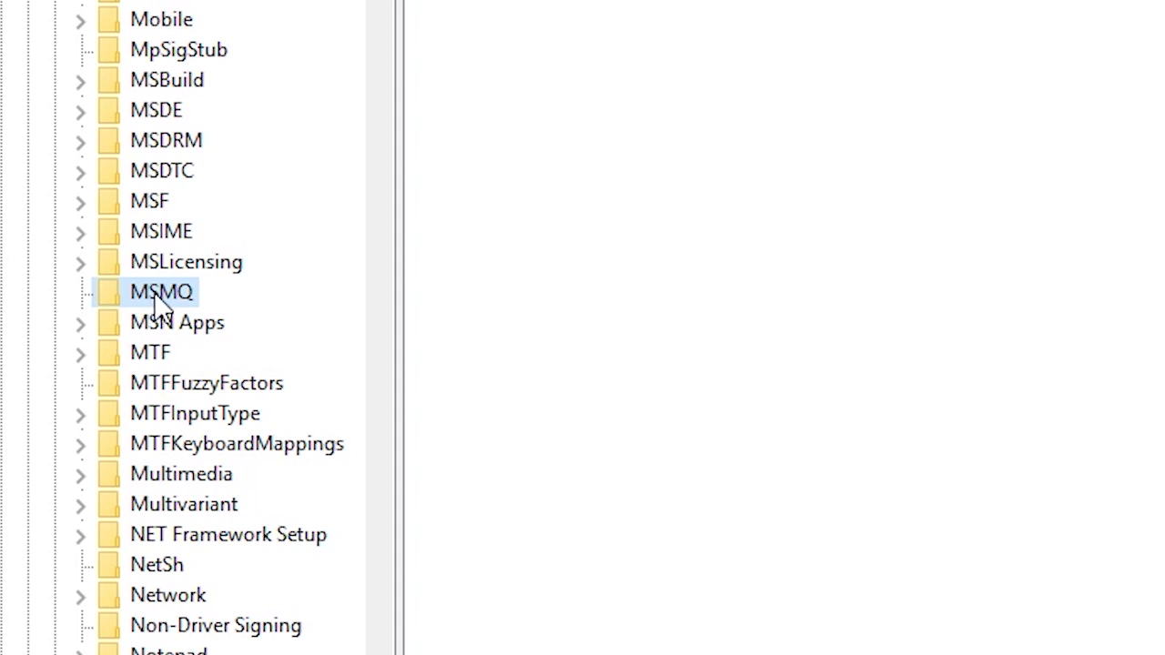
# Create a new subkey named Parameters under the MSMQ key.
pyautogui.rightClick(159, 303)
pyautogui.click(149, 301)
pyautogui.rightClick(177, 309)
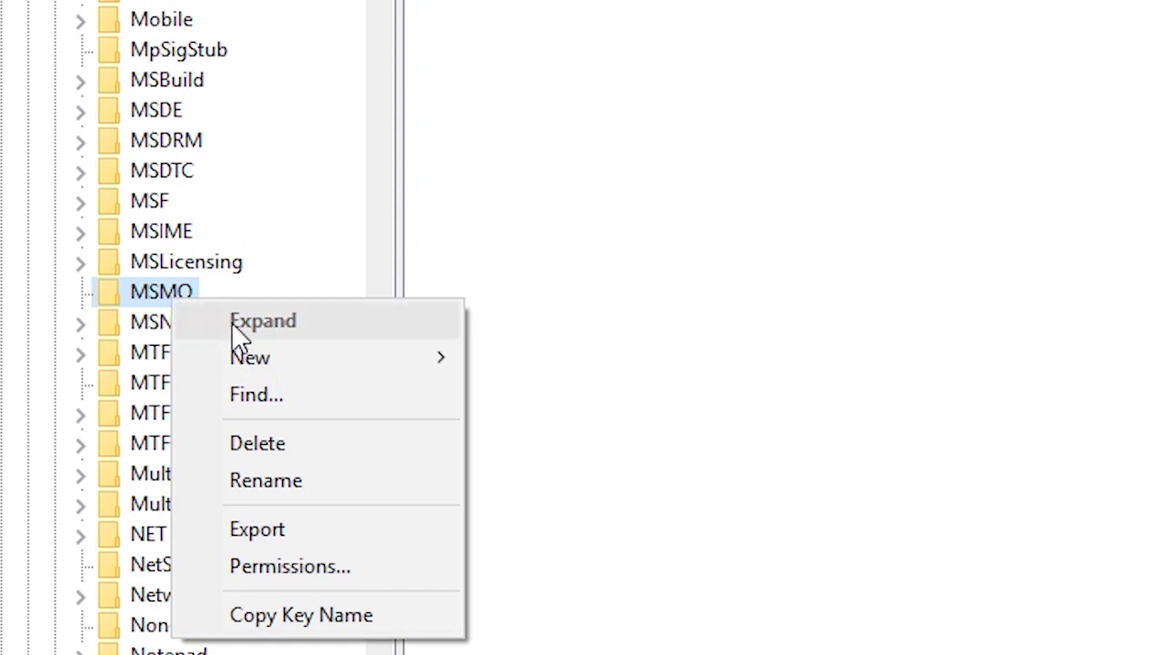
pyautogui.moveTo(272, 360)
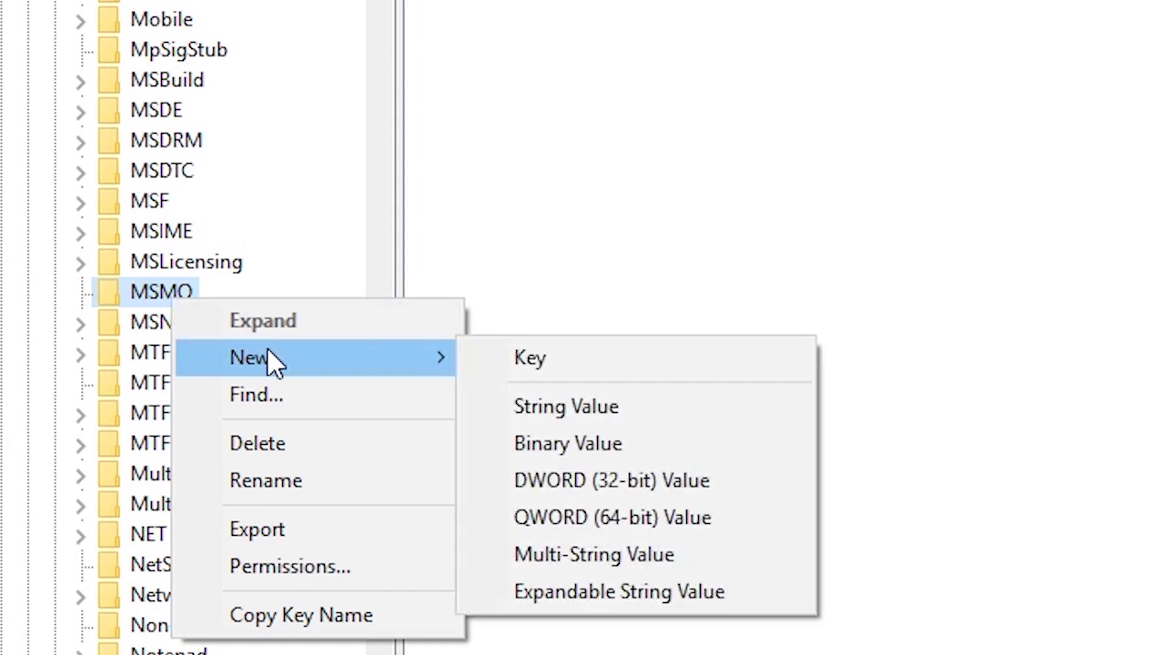
pyautogui.click(546, 362)
pyautogui.press('BackSpace')
pyautogui.write('Parame')
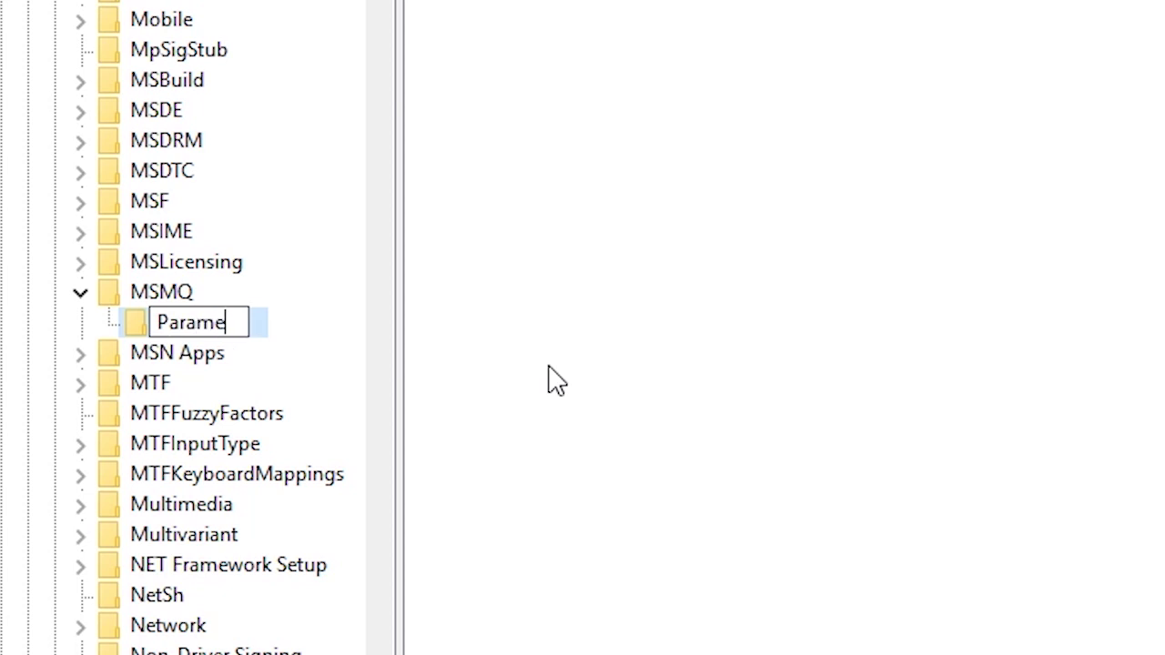
pyautogui.write('ters')
pyautogui.press('Return')
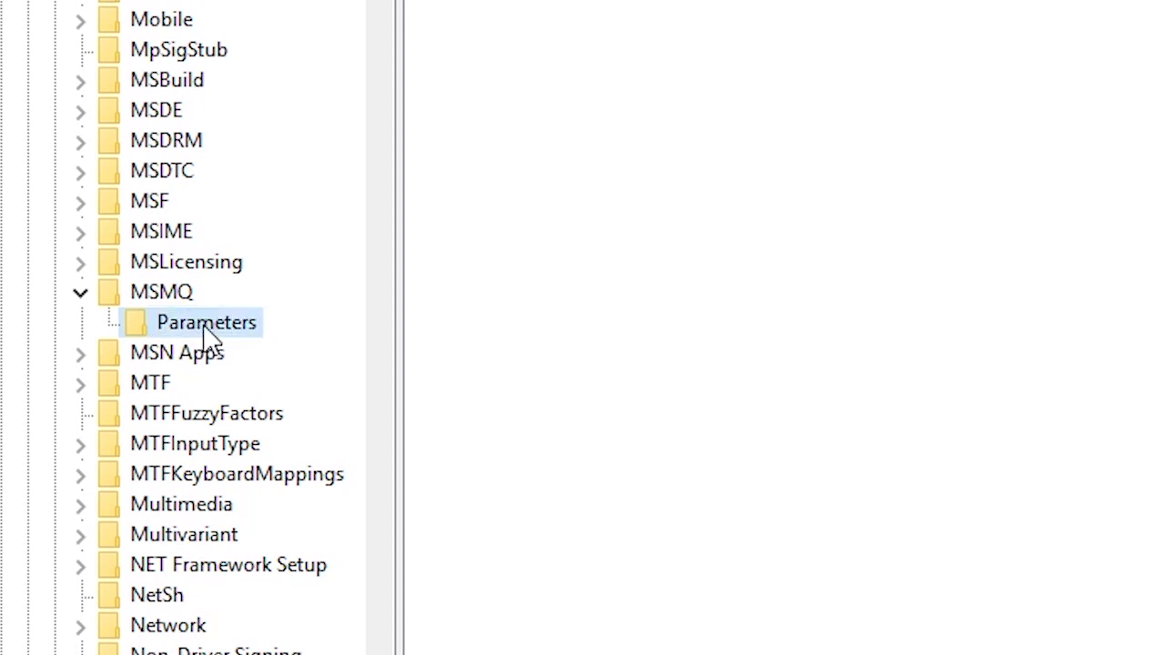
# Create a new DWORD (32-bit) value named TCPNoDelay in the MSMQ\Parameters key.
pyautogui.rightClick(348, 144)
pyautogui.moveTo(372, 160)
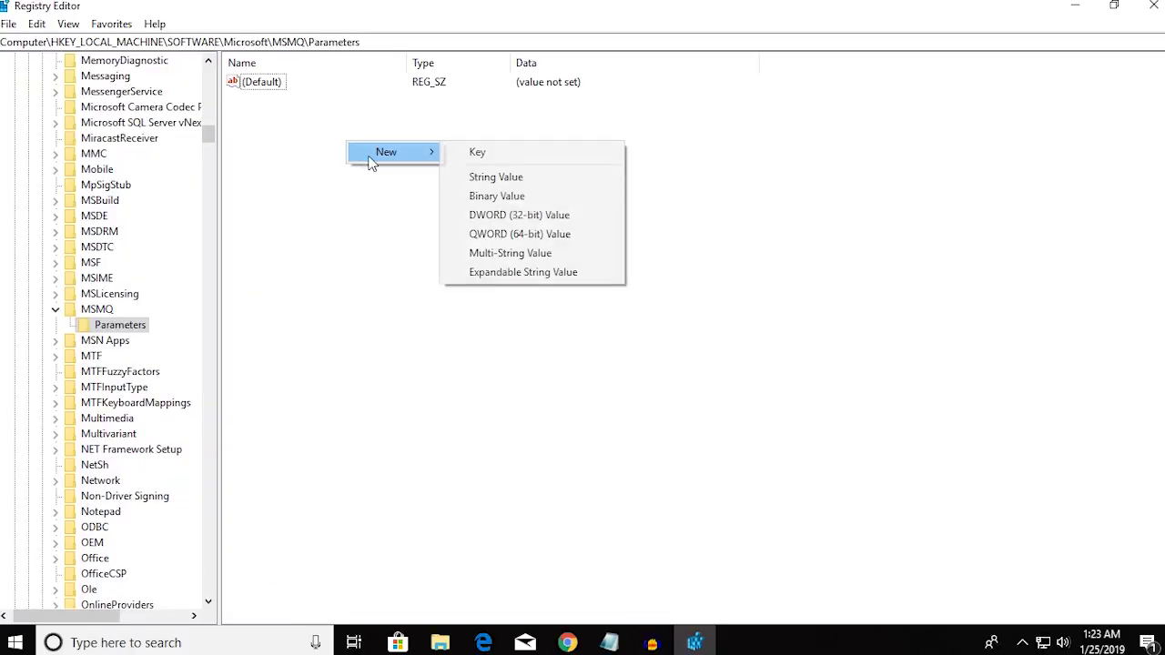
pyautogui.click(575, 217)
pyautogui.press('BackSpace')
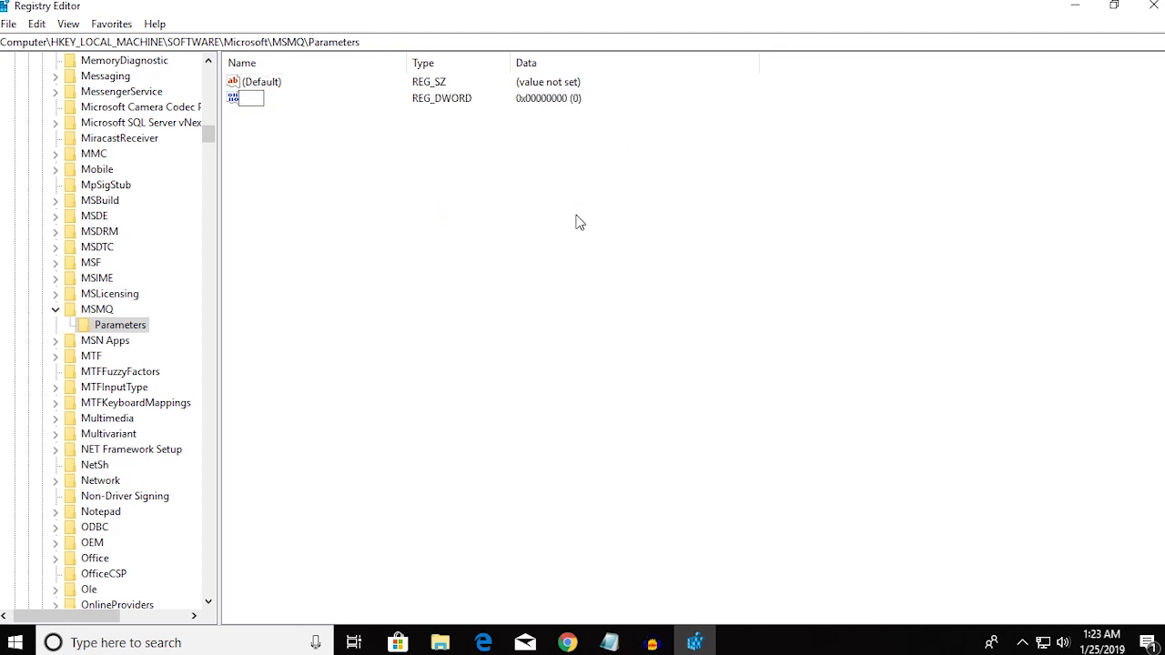
pyautogui.write('TC')
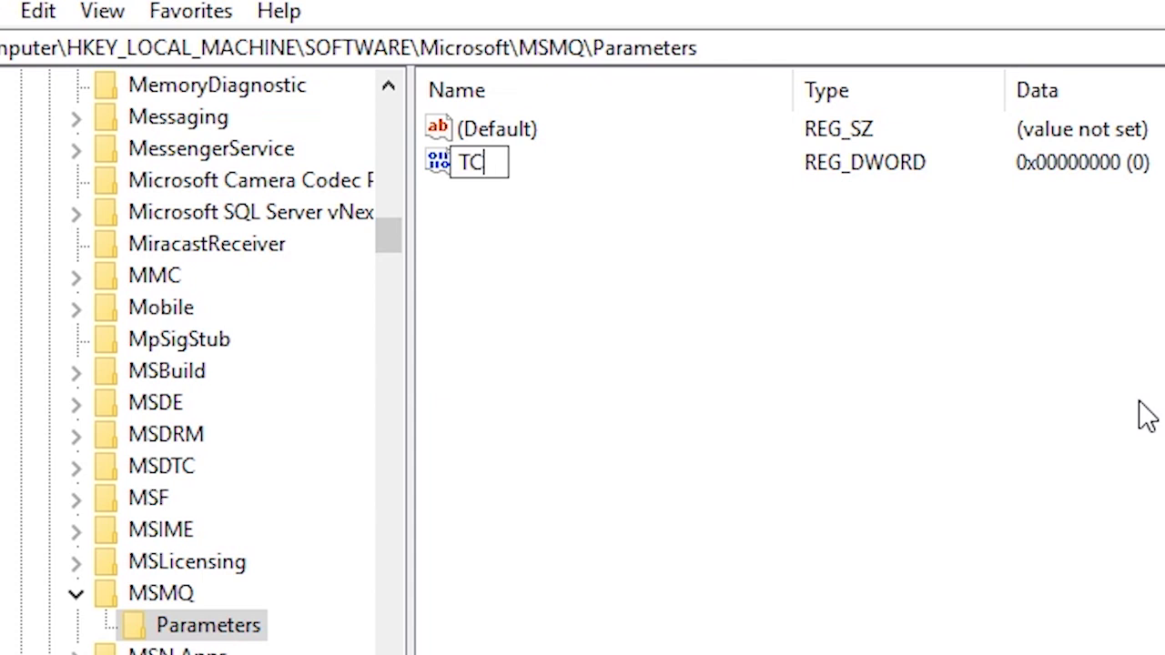
pyautogui.write('PNo')
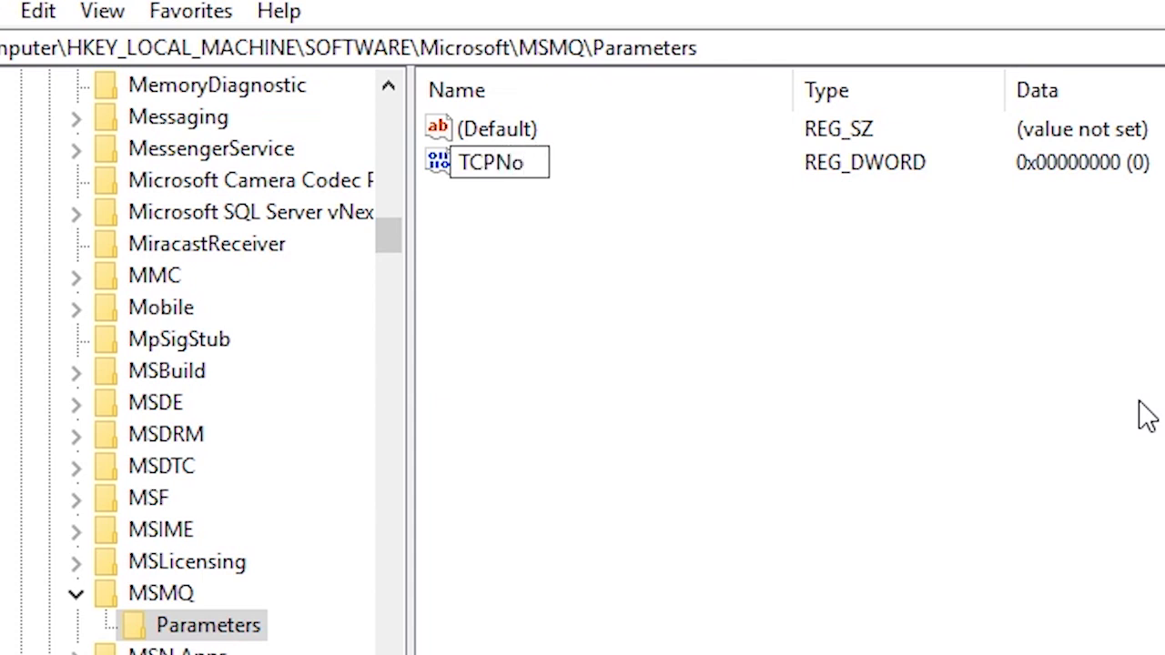
pyautogui.write('Delay')
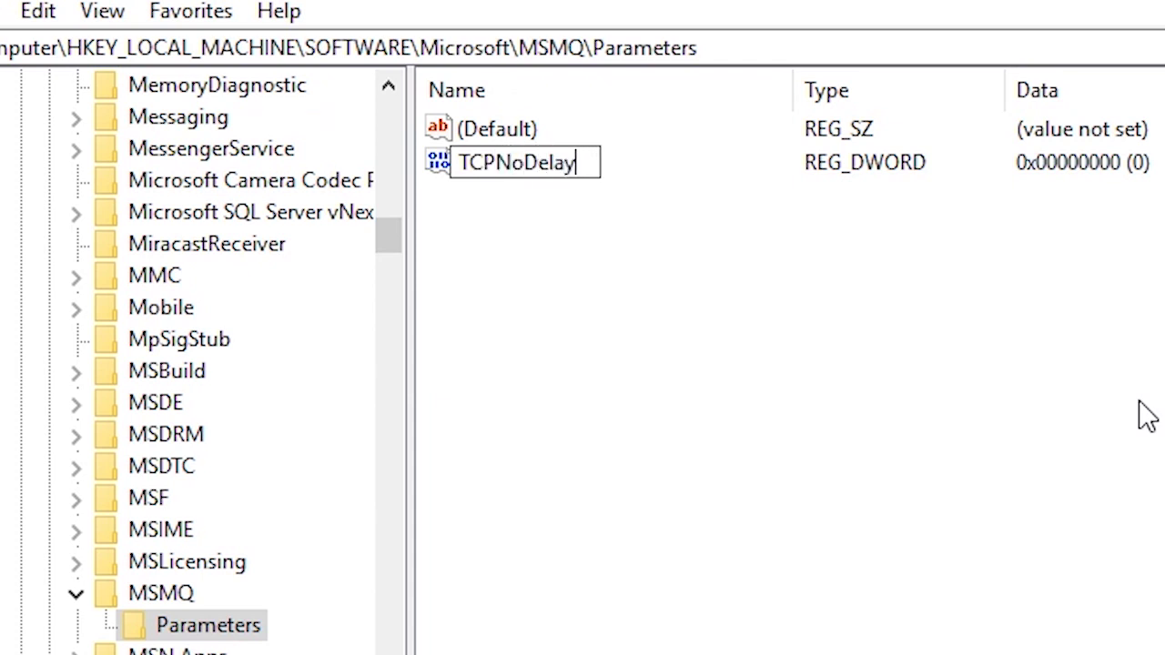
pyautogui.press('Return')
# Set the value data of TCPNoDelay in the MSMQ\Parameters key to 1.
pyautogui.rightClick(577, 167)
pyautogui.click(631, 184)
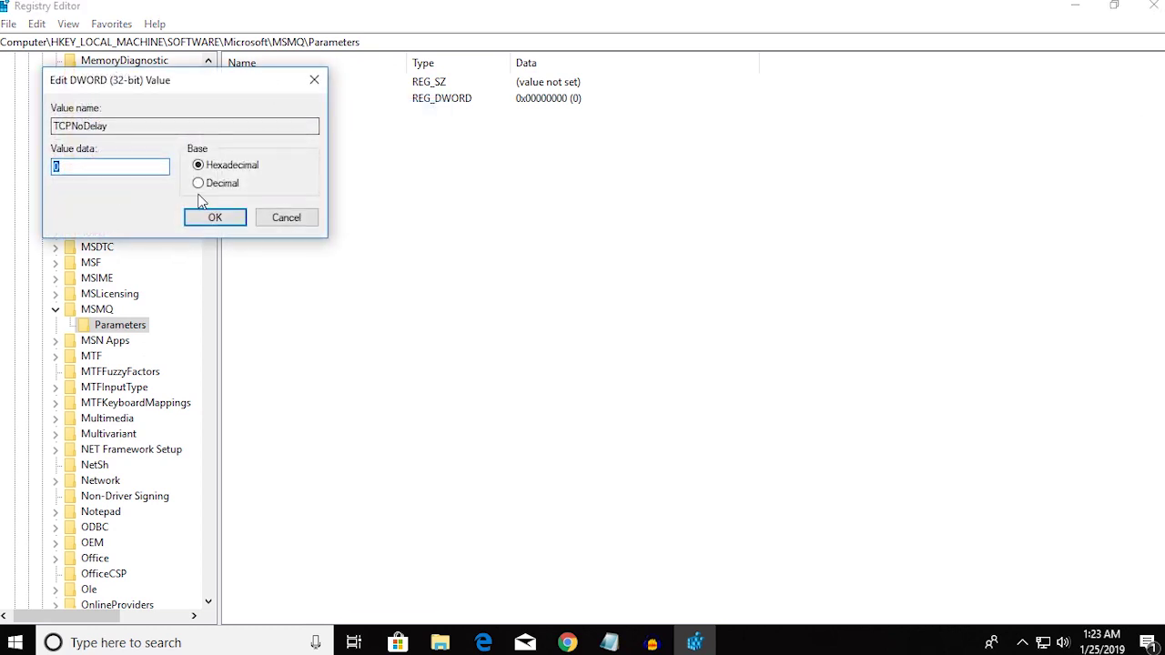
pyautogui.write('1')
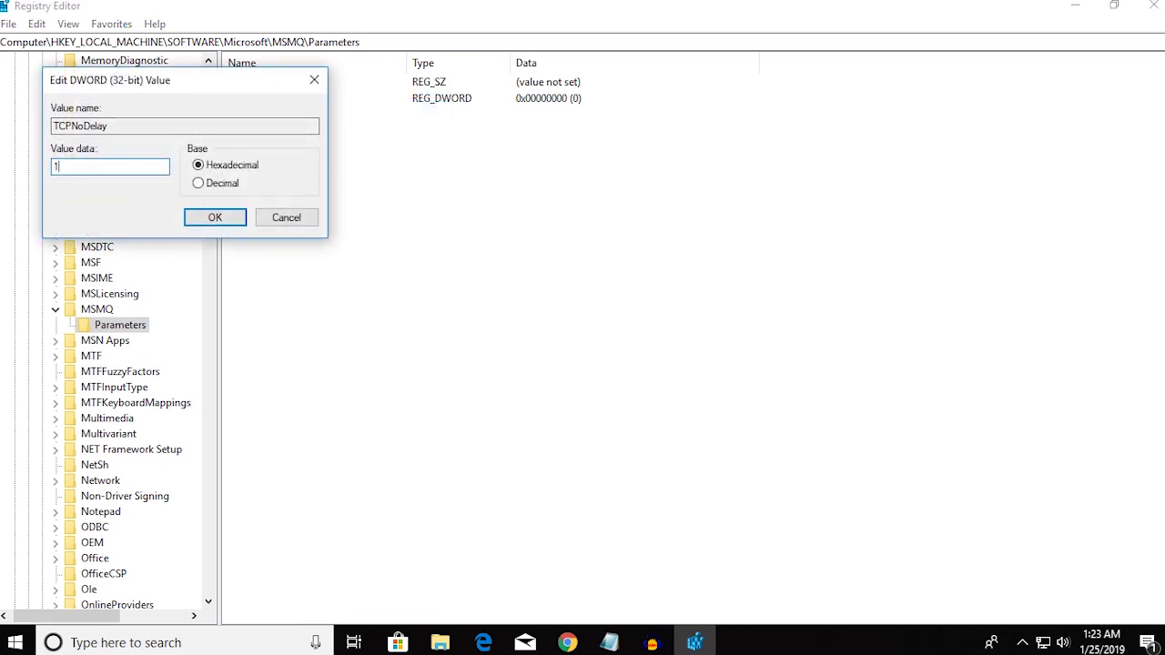
pyautogui.click(194, 221)
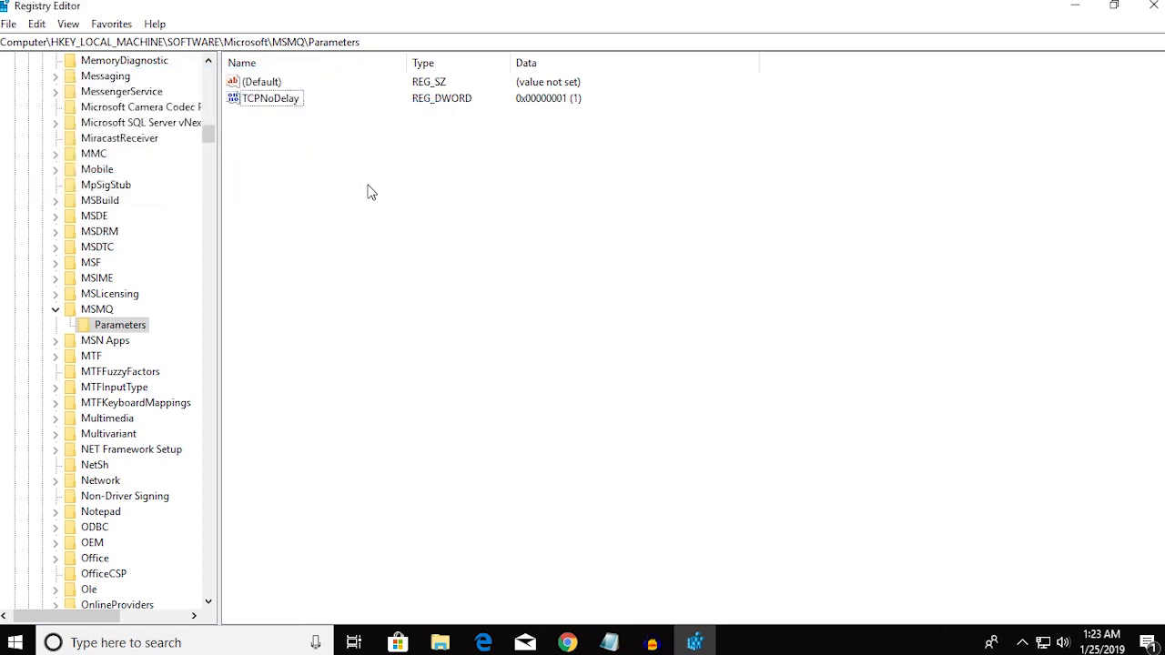
# Collapse the HKEY_LOCAL_MACHINE branch of the registry tree.
pyautogui.scroll(20, 182, 296)
pyautogui.doubleClick(152, 109)
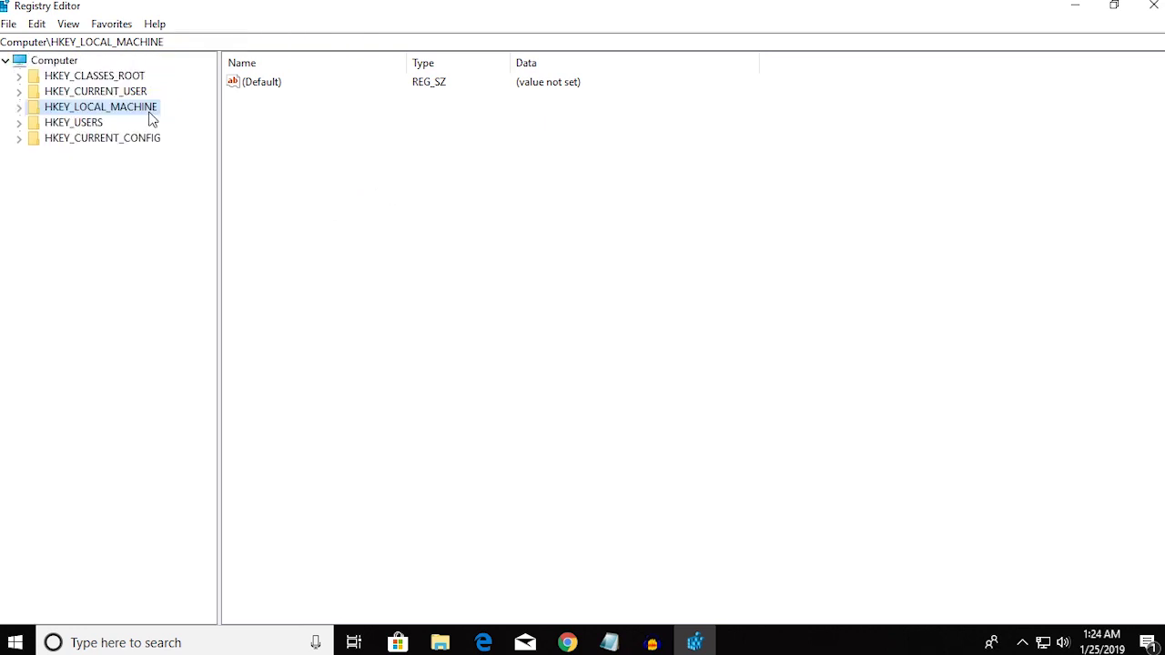